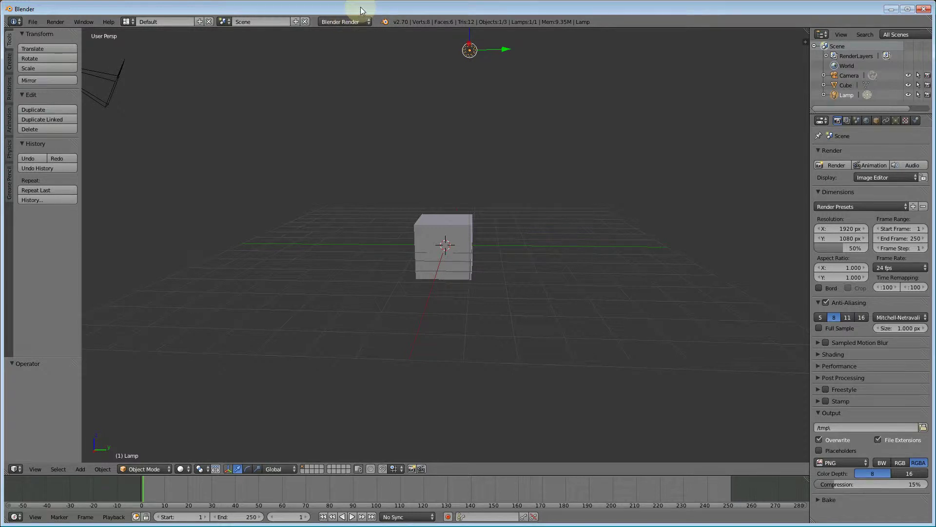
Delete the default cube from the scene.
right_click(457, 231)
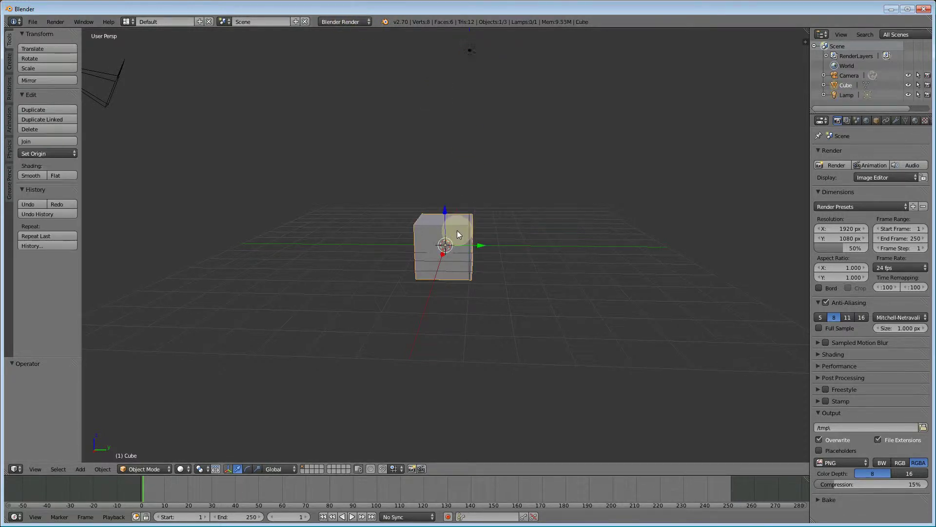
key(x)
click(457, 230)
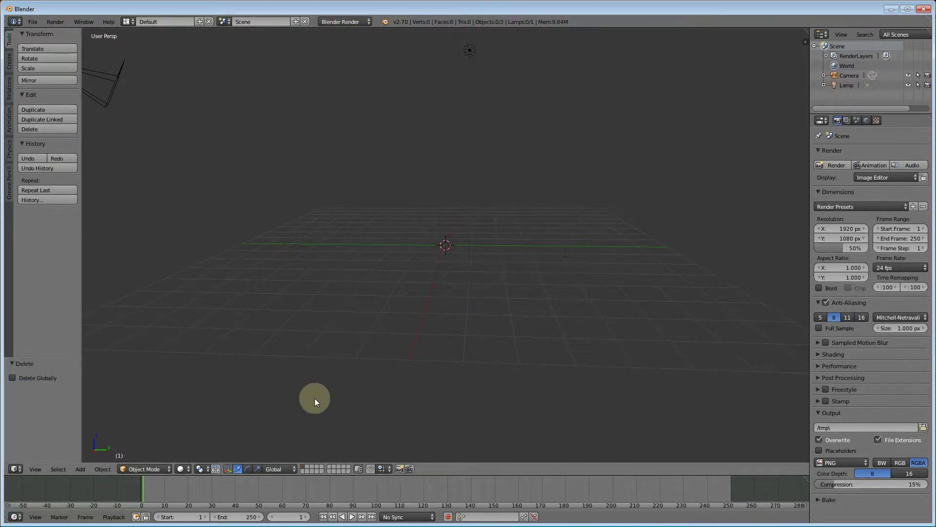
Switch to the browser, examine the contact wire heights in the UK OHLE Specification forum post, and return to Blender.
key(alt+Tab)
key(alt+Tab)
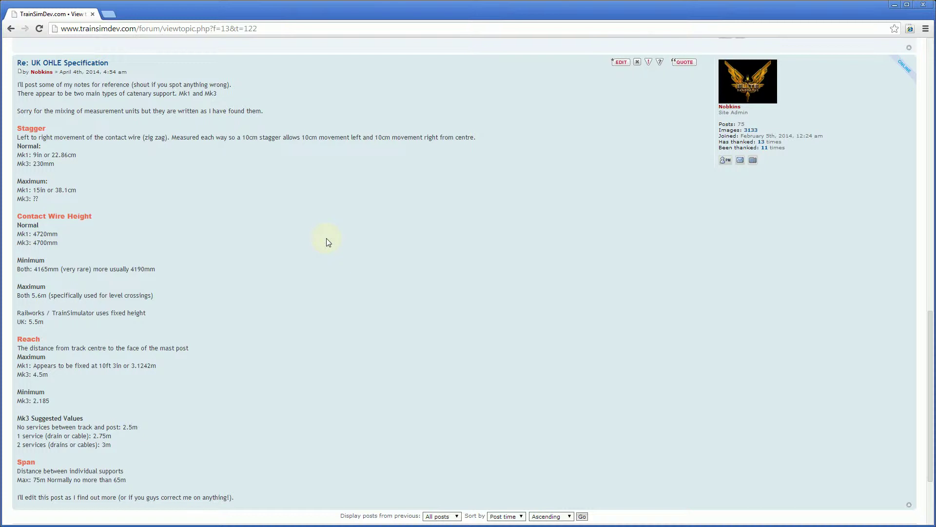
key(alt+Tab)
key(alt+Tab)
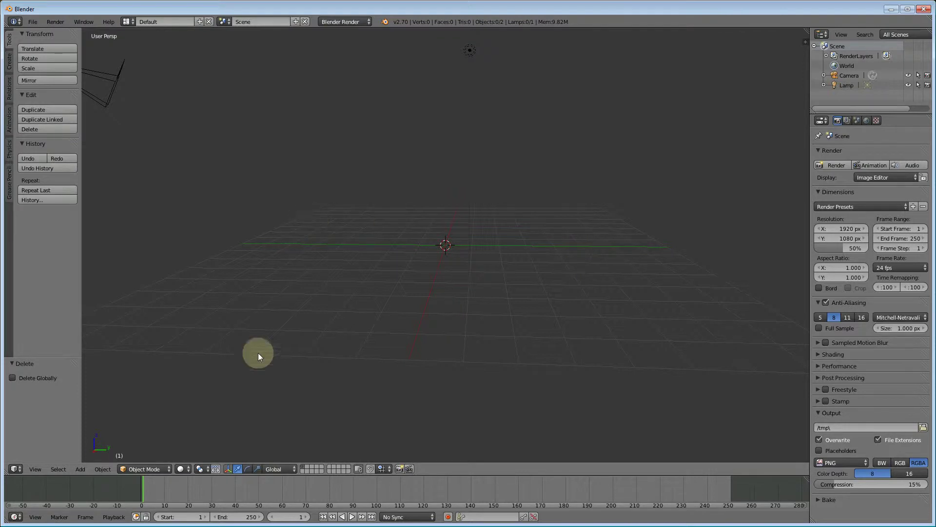
key(alt+Tab)
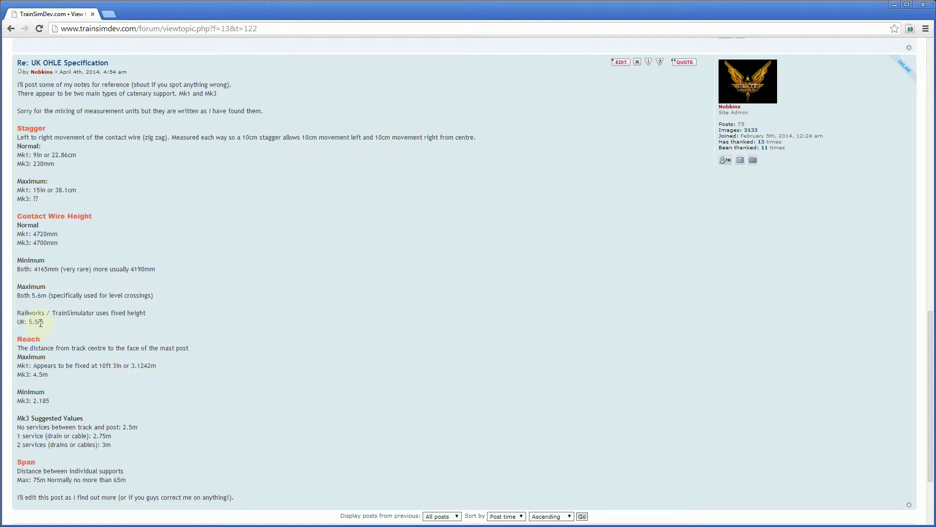
drag(21, 226, 121, 324)
click(92, 327)
key(alt+Tab)
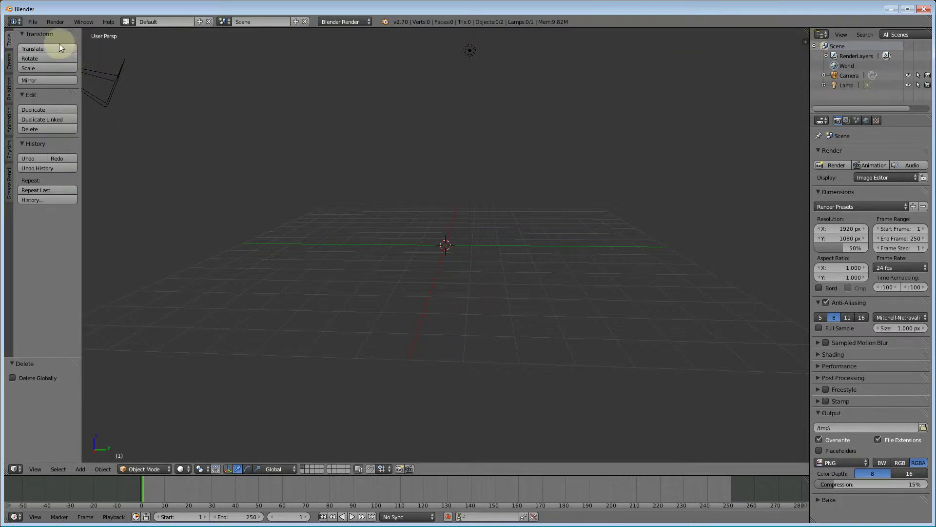
Add a plane at the origin in back orthographic view, aligned to the view, with a radius of 0.05.
click(8, 61)
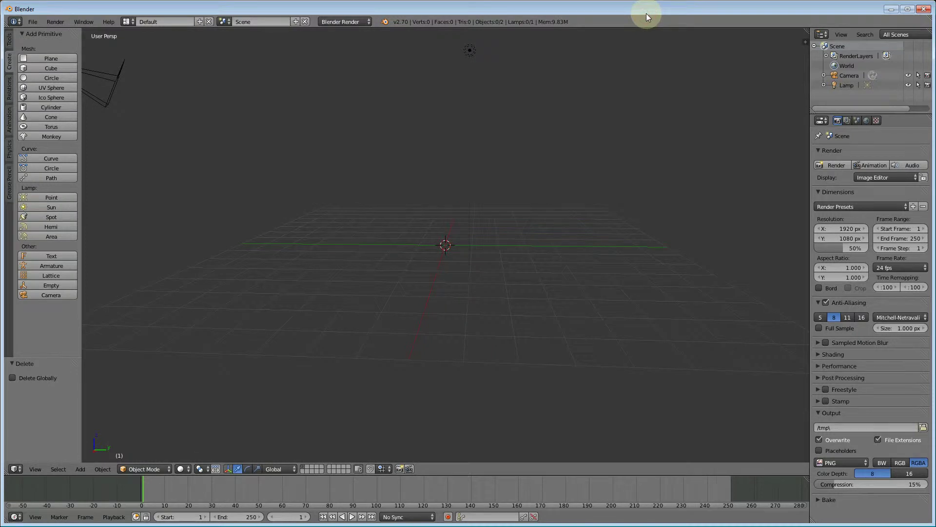
key(ctrl+KP_1)
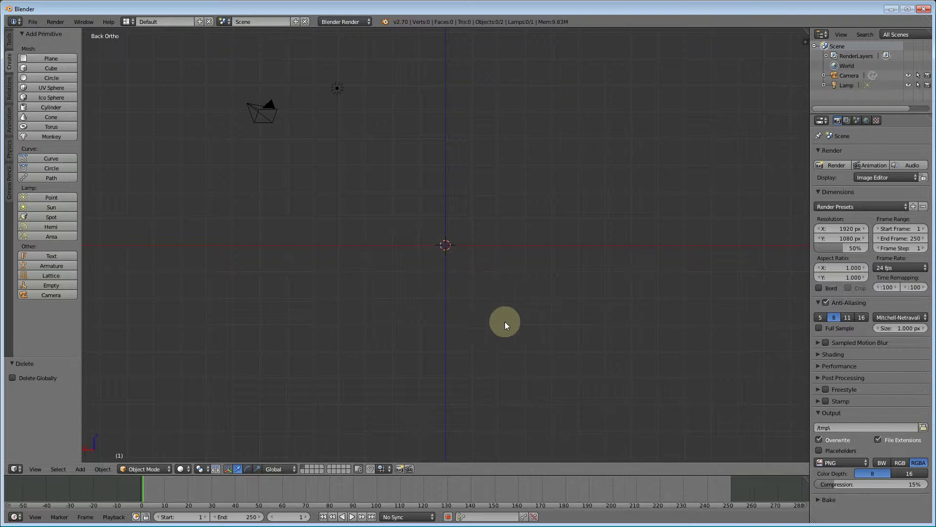
click(51, 59)
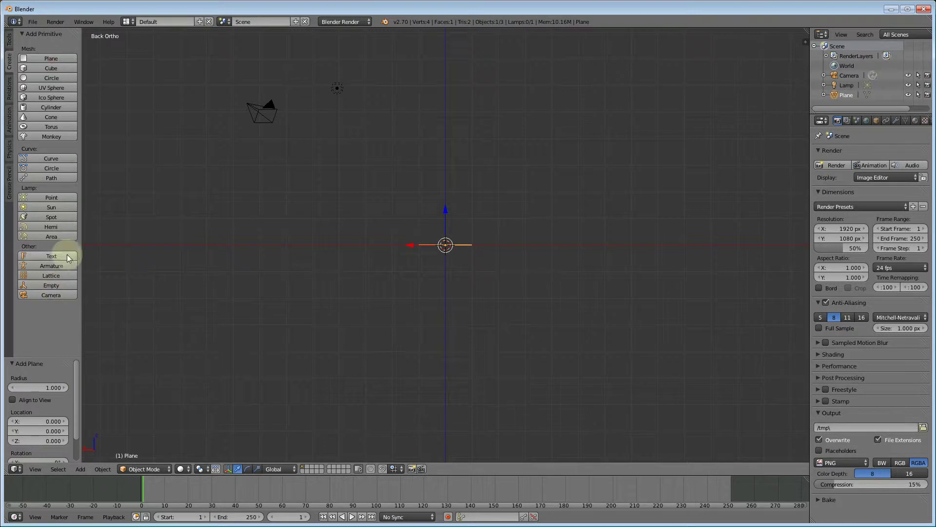
click(14, 400)
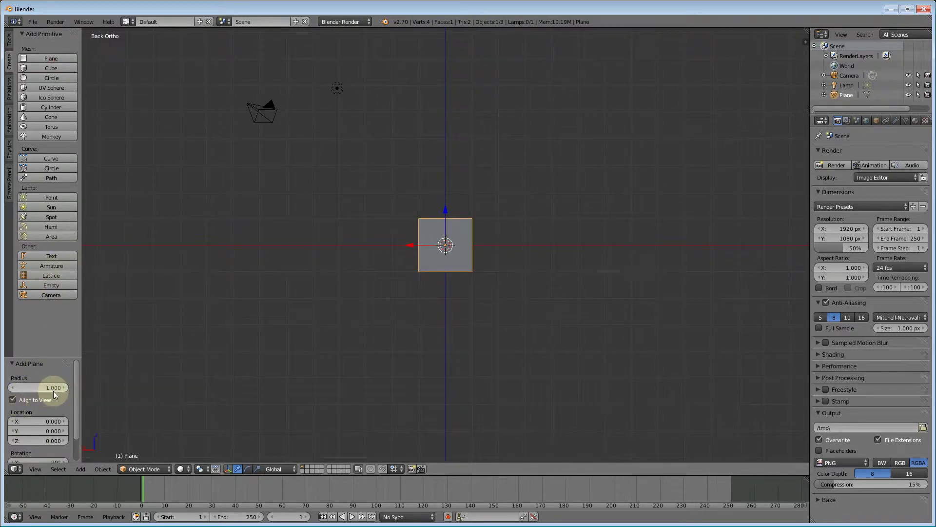
click(52, 389)
text(0.05)
key(Return)
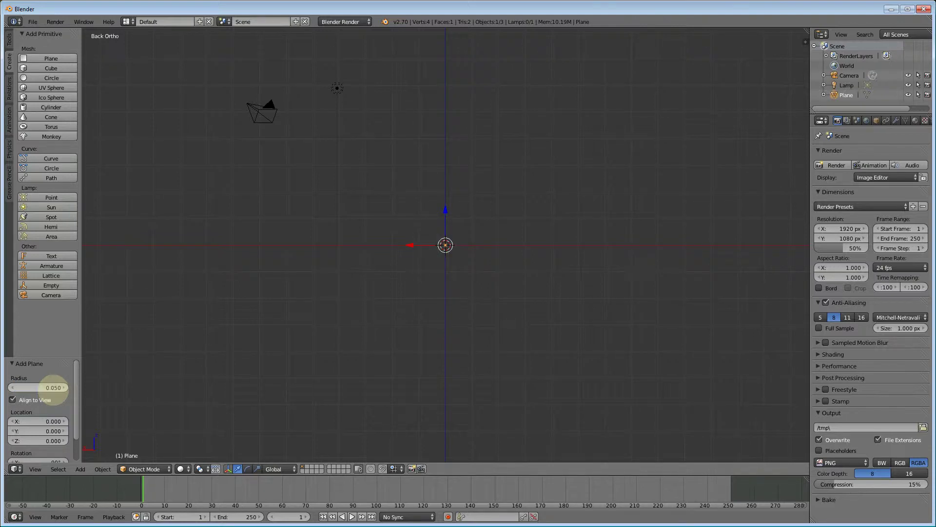
key(KP_Decimal)
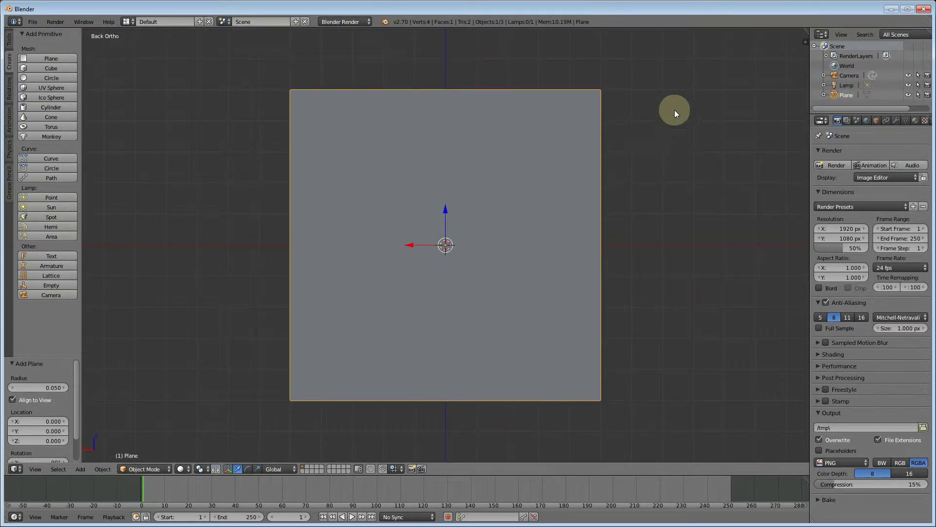
Rename the new plane as 1_0250_contact_node.
double_click(847, 96)
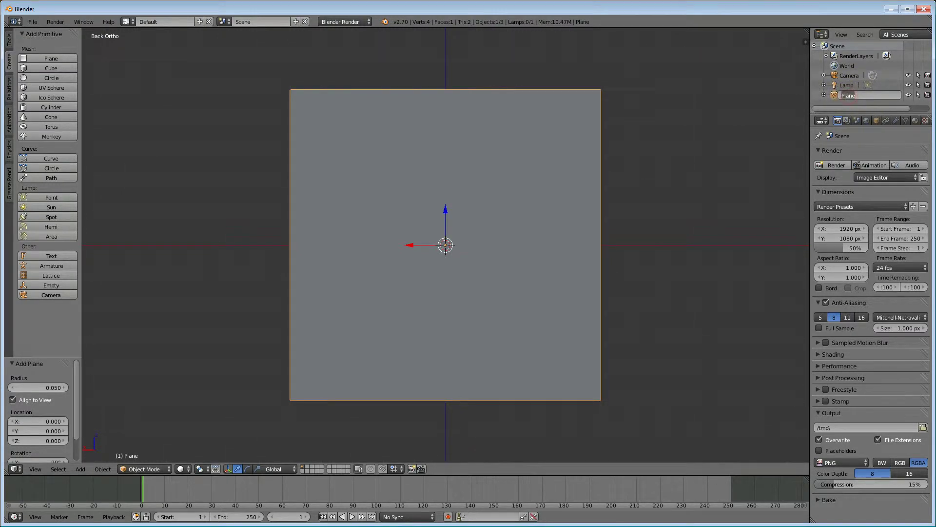
key(BackSpace)
text(1_25)
text(_0250)
text(_contact)
text(_node)
key(Return)
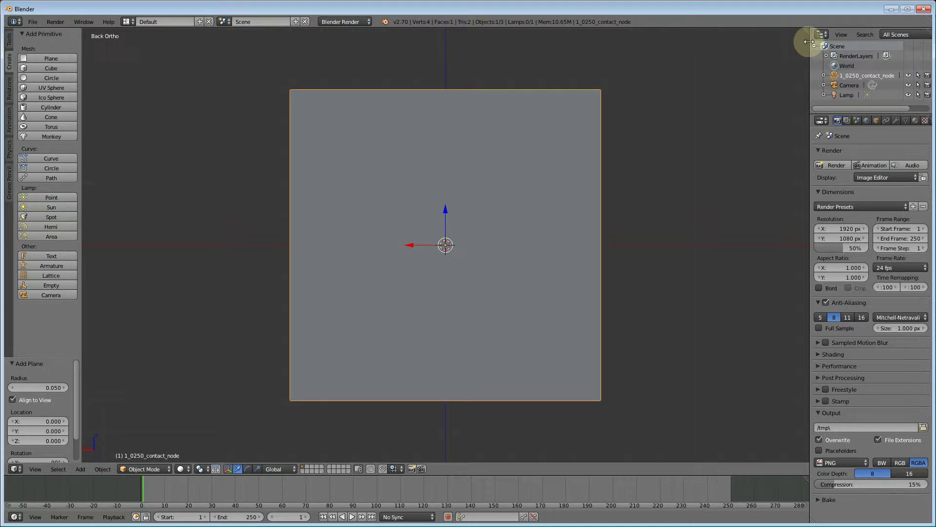
Set the contact node's Z location to 5.5 and frame it in the back view.
key(n)
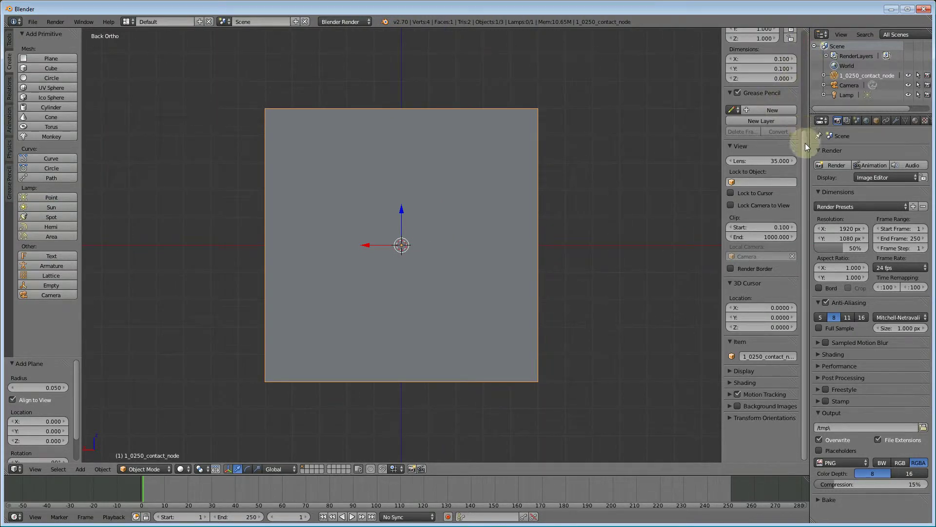
scroll(803, 132, up, 6)
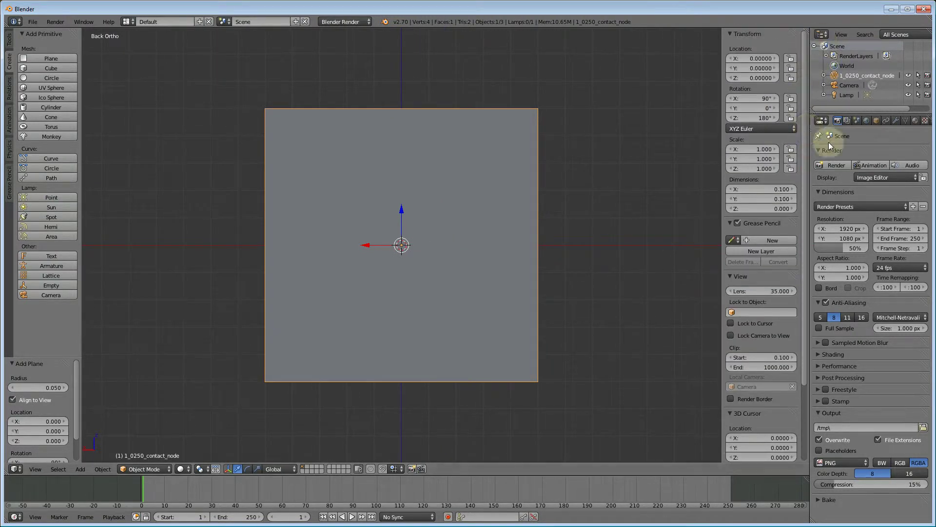
click(761, 77)
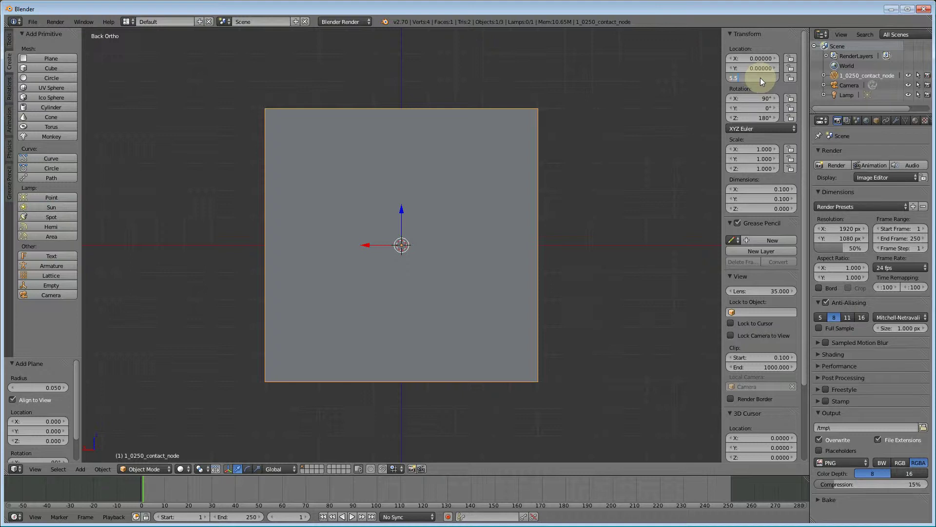
key(Return)
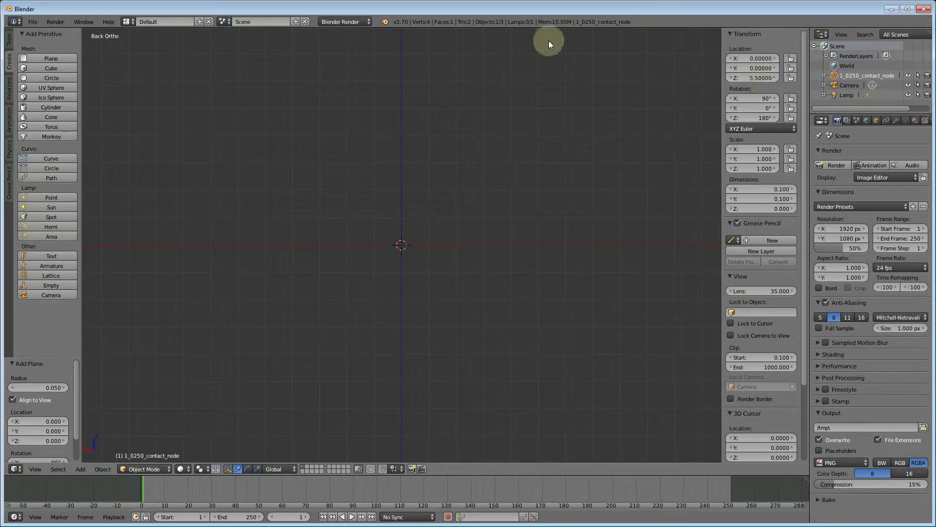
key(KP_Decimal)
scroll(512, 219, down, 8)
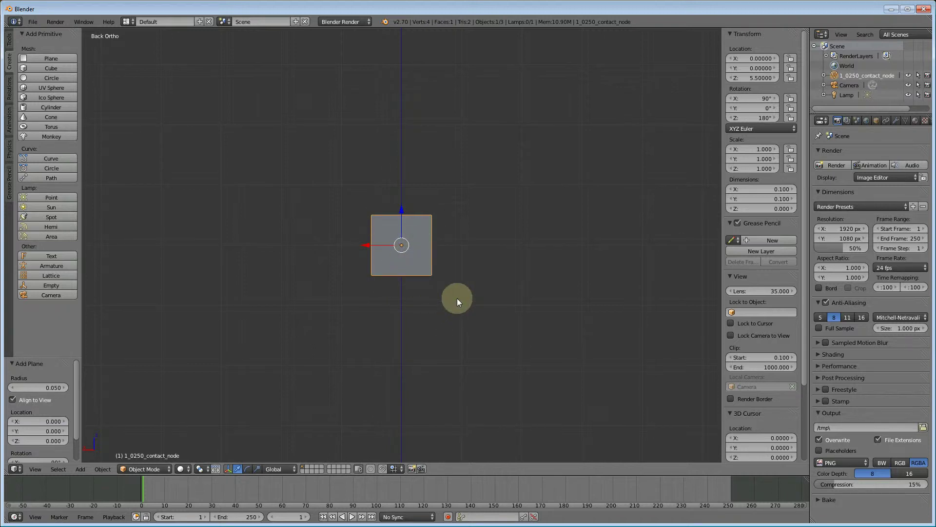
scroll(476, 321, down, 5)
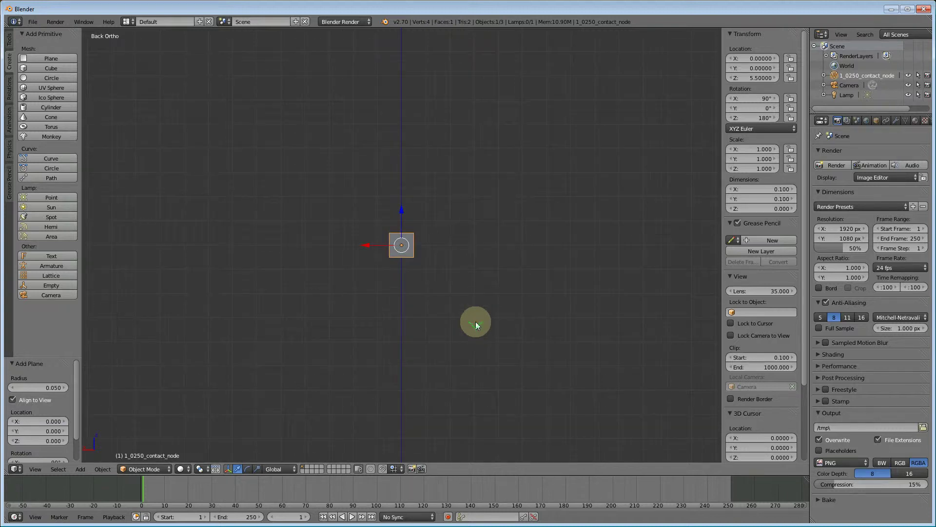
scroll(406, 258, up, 1)
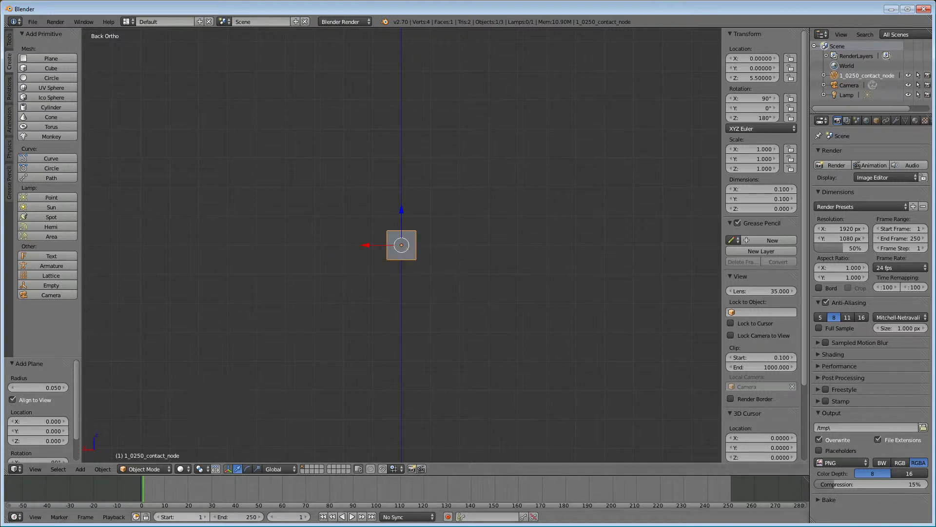
Check the stagger values in the forum post in the browser and set the contact node's X location to 0.23 in Blender.
key(alt+Tab)
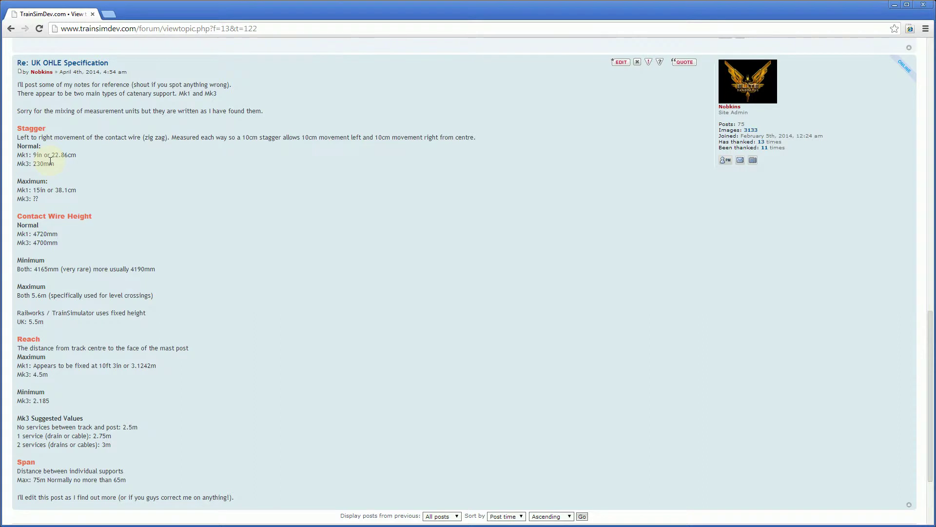
key(alt+Tab)
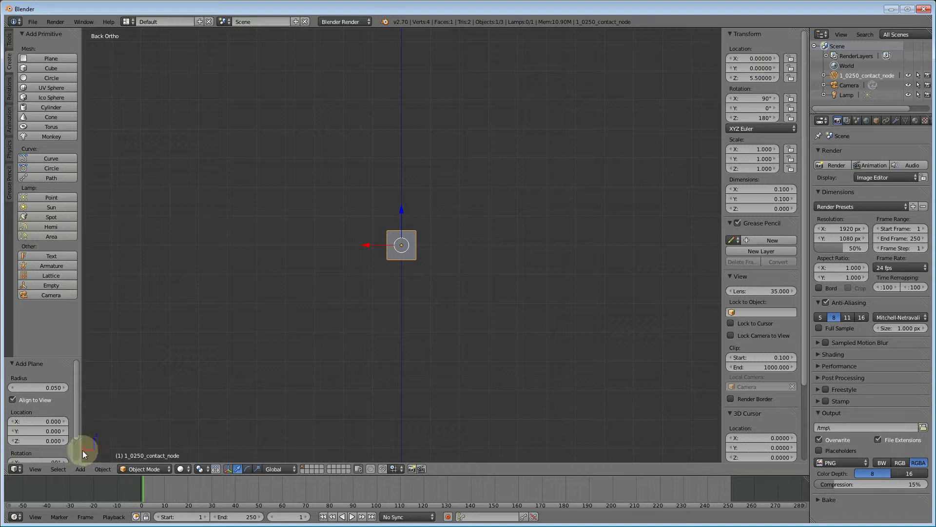
click(758, 57)
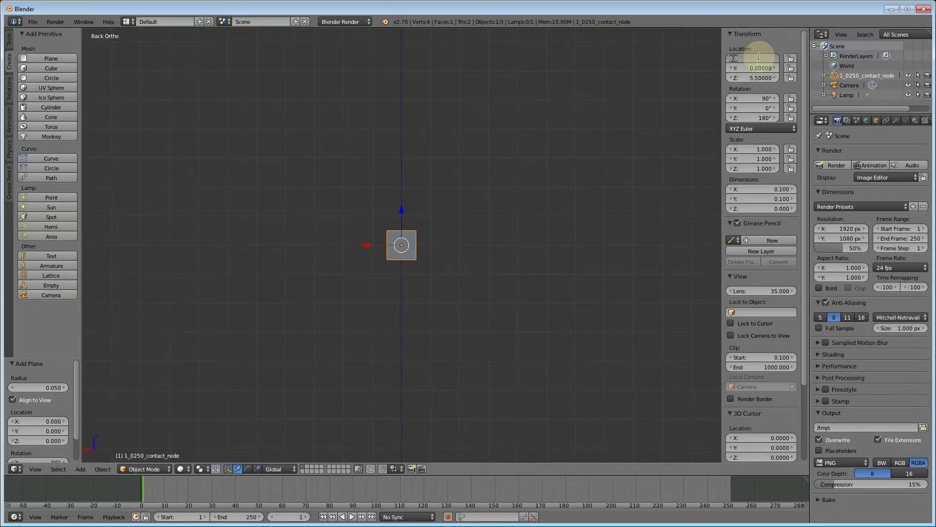
text(0)
key(Return)
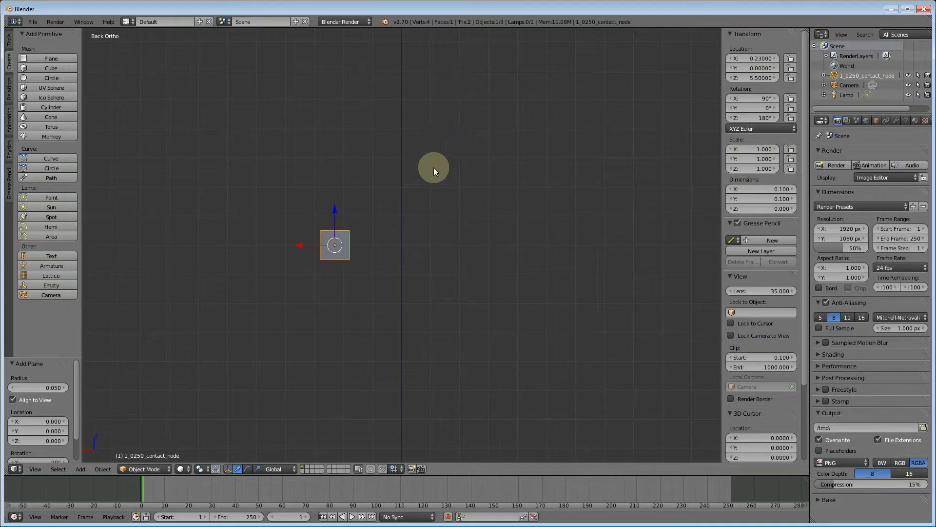
Duplicate the contact node, keeping the copy at the same position.
click(8, 42)
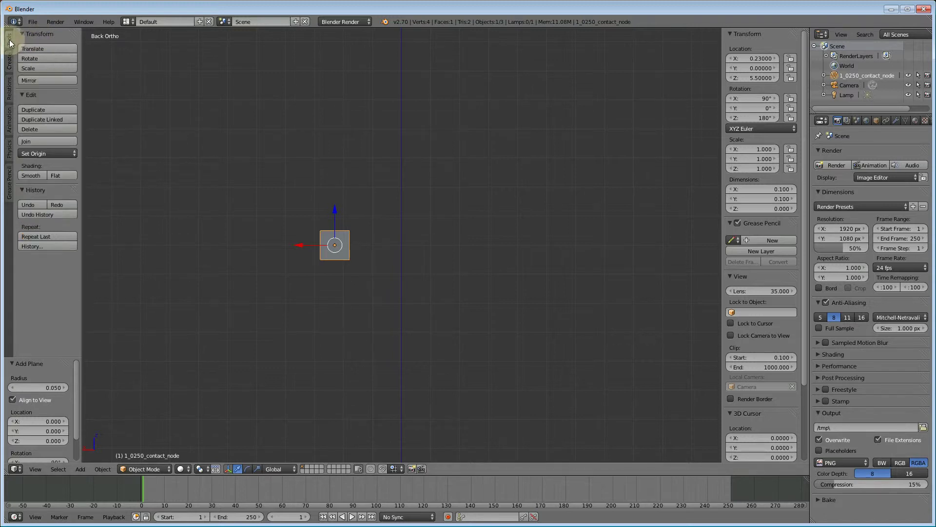
click(45, 110)
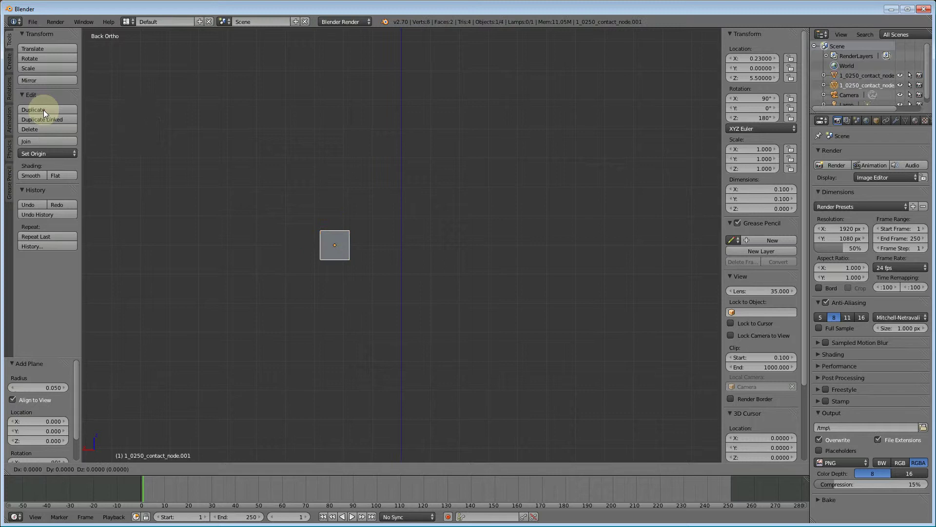
right_click(215, 107)
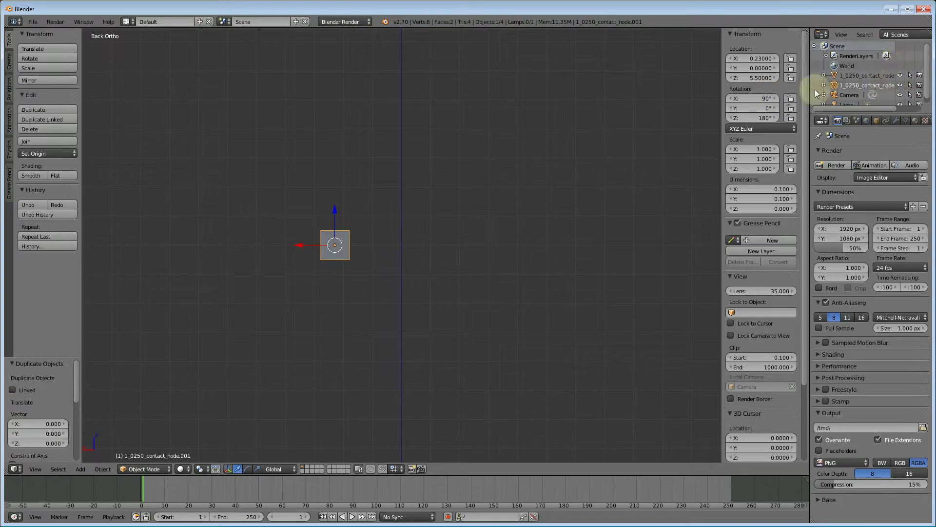
Widen the outliner and rename the duplicated node as 1_0250_catenary_support_node.
drag(810, 89, 742, 90)
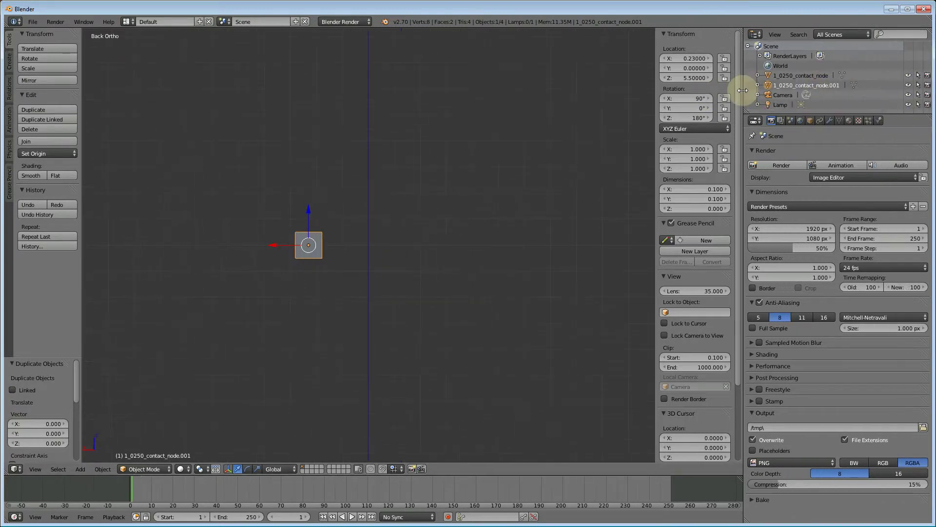
double_click(822, 85)
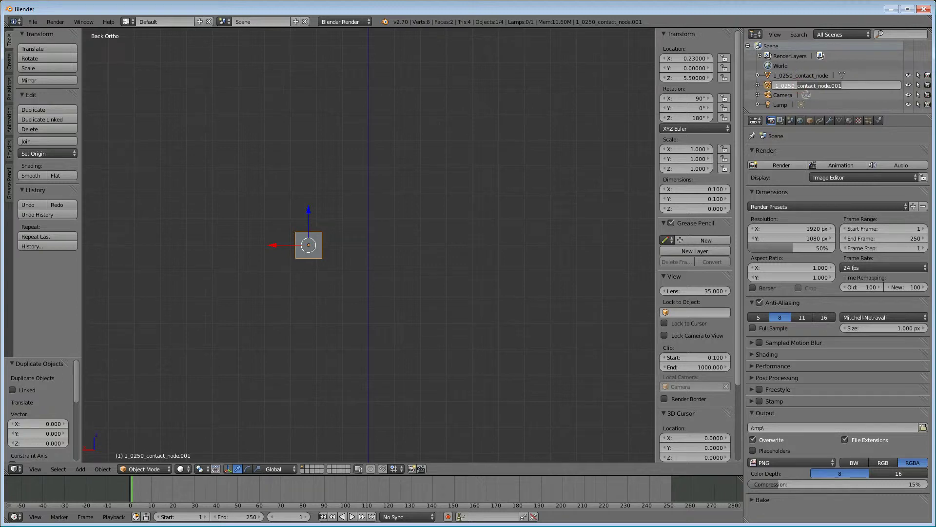
key(BackSpace)
key(BackSpace)
key(BackSpace)
key(BackSpace)
key(BackSpace)
key(BackSpace)
key(BackSpace)
key(BackSpace)
key(BackSpace)
key(BackSpace)
key(BackSpace)
key(BackSpace)
key(BackSpace)
key(BackSpace)
key(BackSpace)
text(atenary_suup)
text(ort_niode)
key(BackSpace)
key(BackSpace)
text(ode)
key(Return)
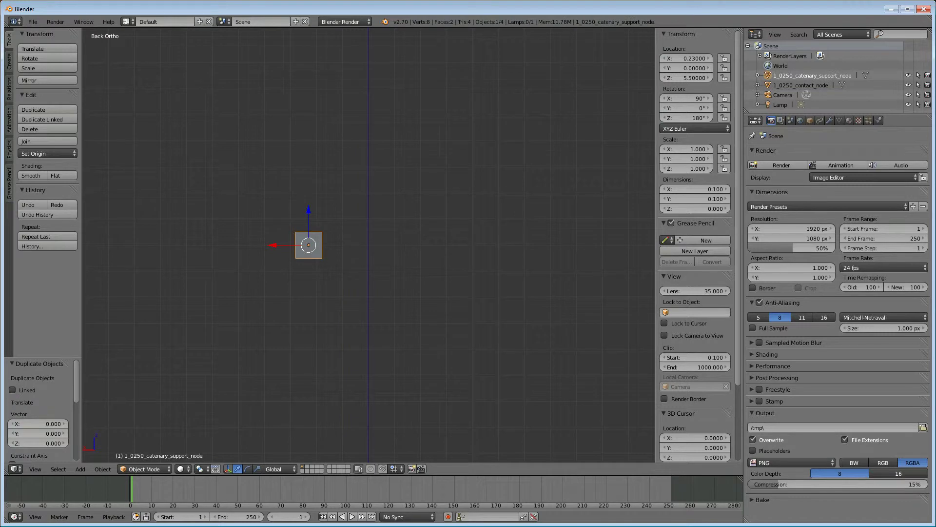
Check the encumbrance height in the OLE5.jpg drawing and move the catenary support node up 0.9 along Z in Blender.
key(alt+Tab)
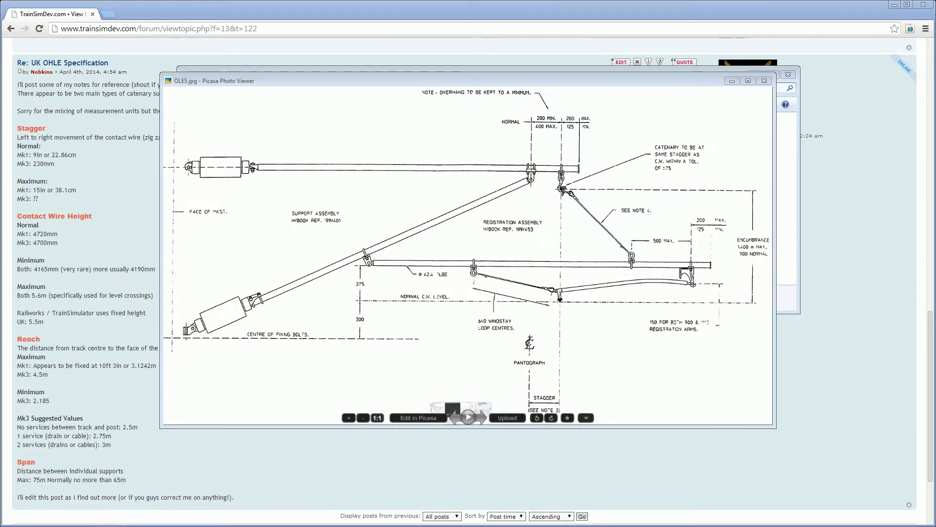
key(alt+Tab)
key(Tab)
key(Tab)
key(Tab)
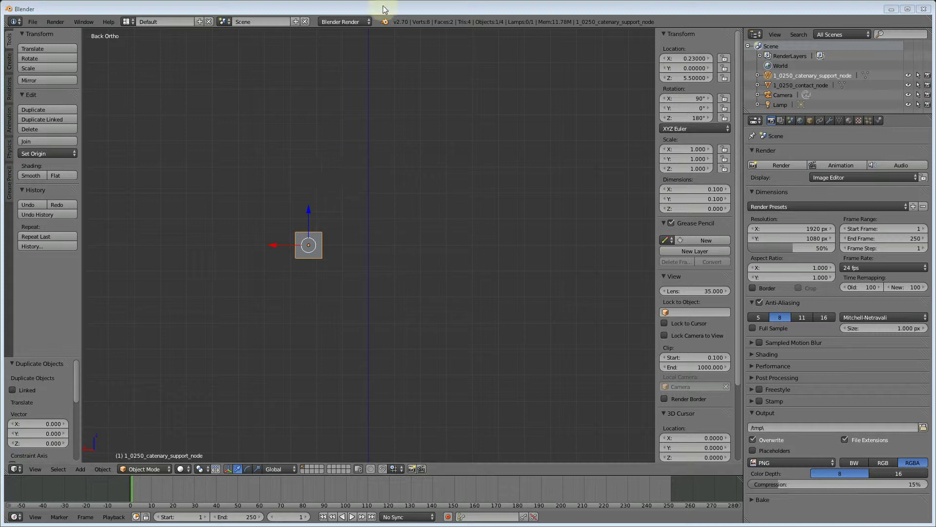
key(g)
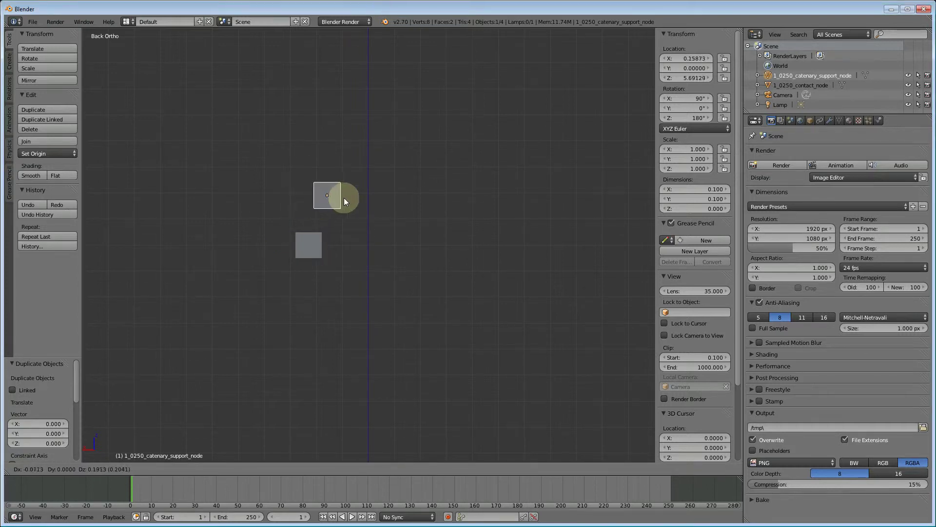
key(z)
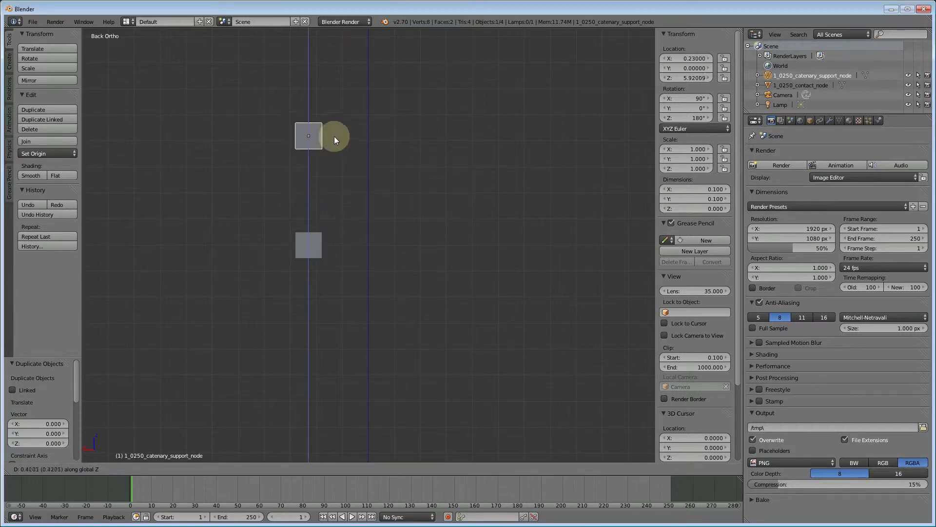
text(0.9)
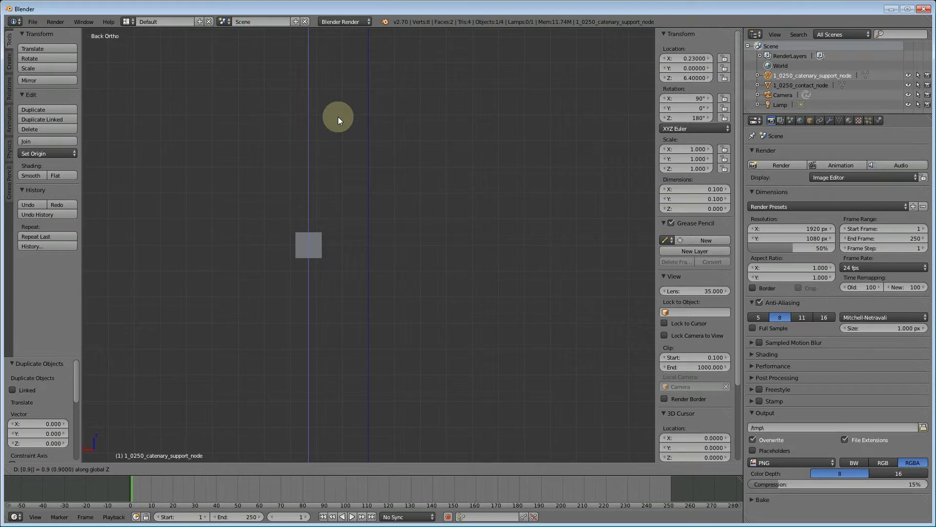
key(Return)
key(KP_Decimal)
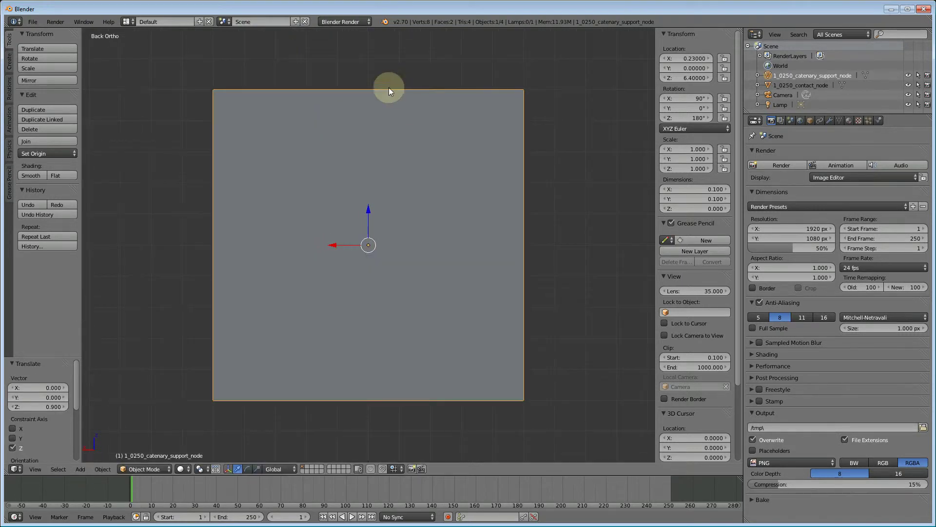
scroll(438, 229, down, 5)
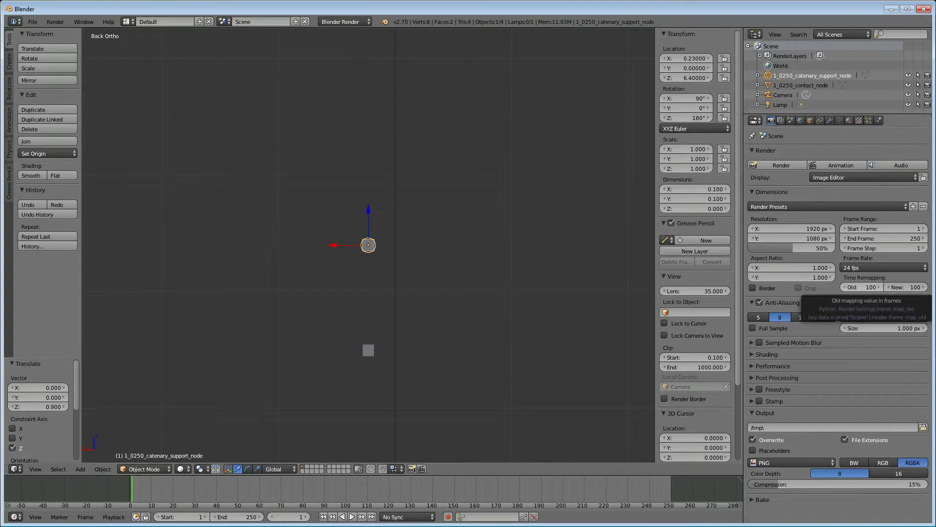
Examine the registration tube's height above the contact wire in the OLE5.jpg drawing and return to Blender.
key(alt+Tab)
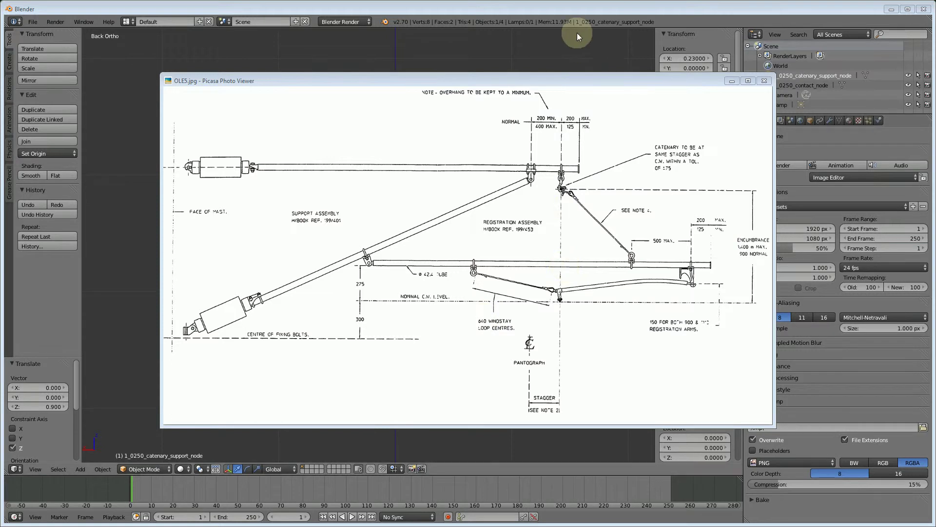
click(573, 8)
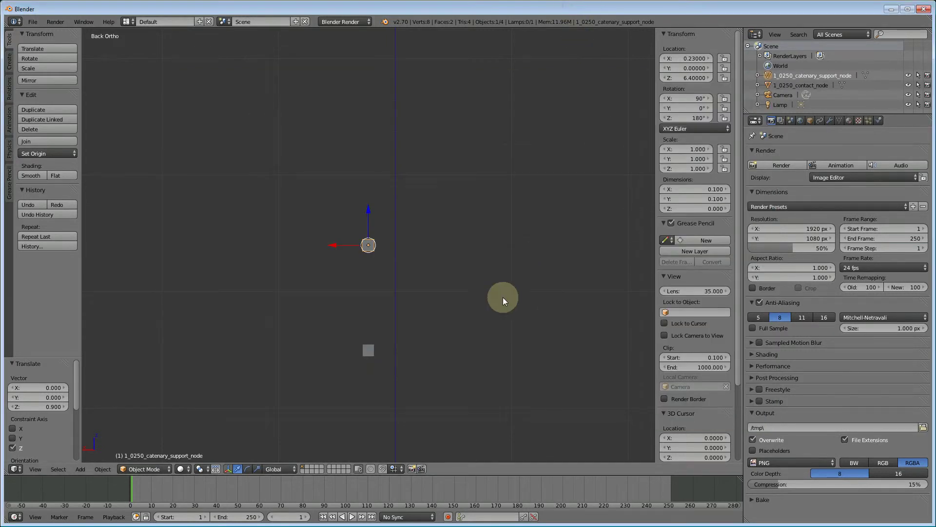
click(795, 84)
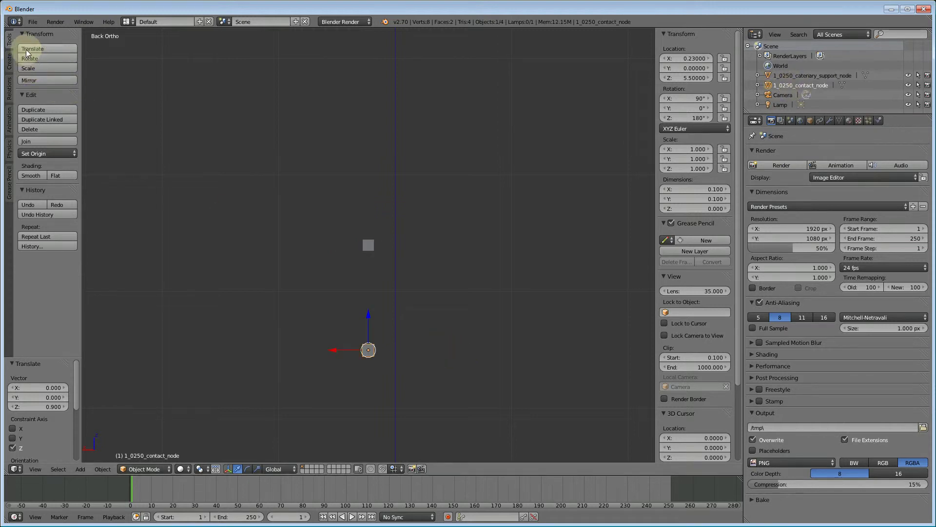
click(10, 61)
click(51, 58)
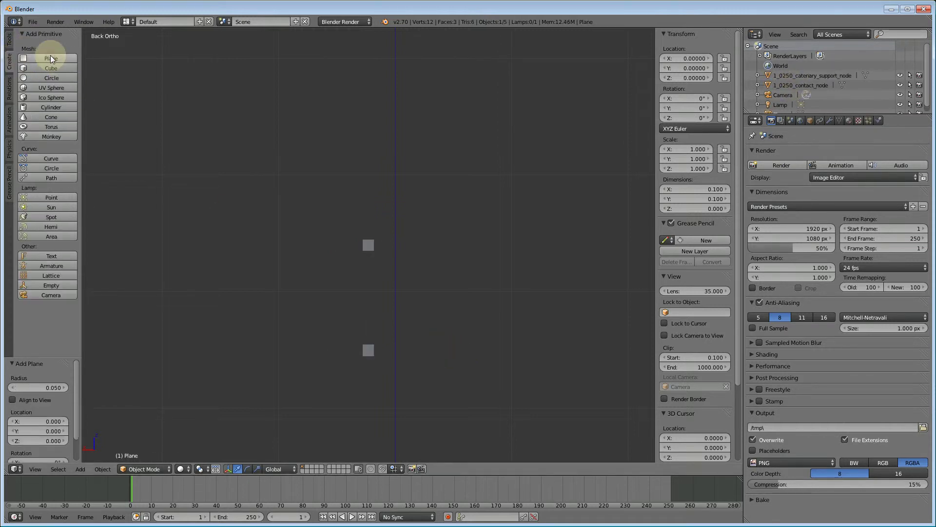
click(13, 399)
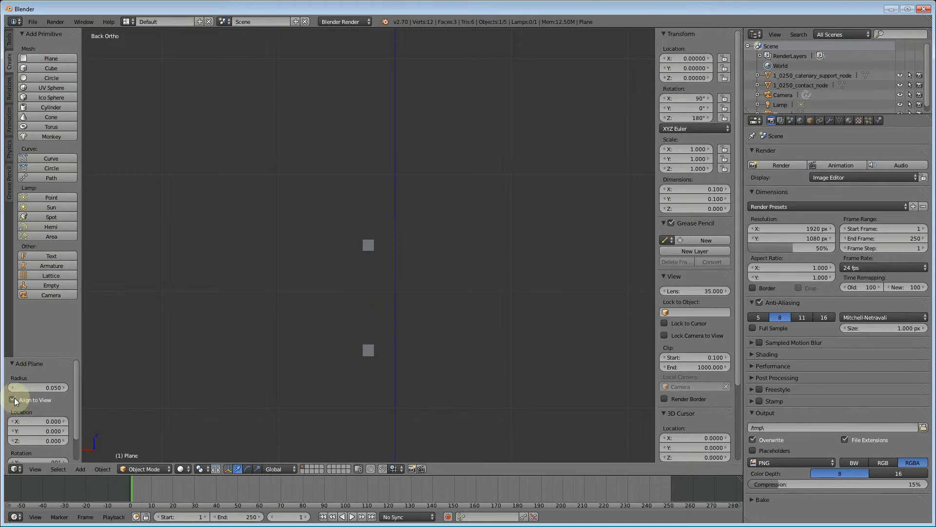
scroll(78, 397, down, 2)
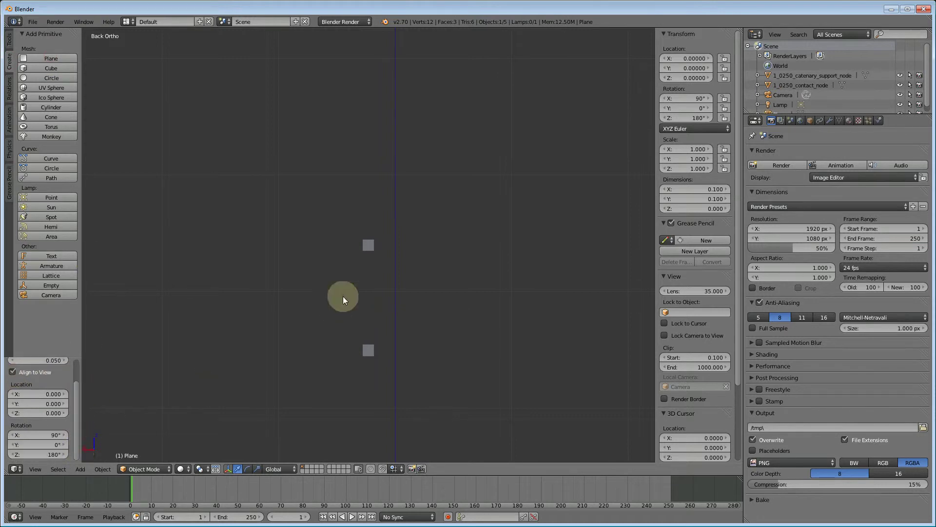
key(KP_Decimal)
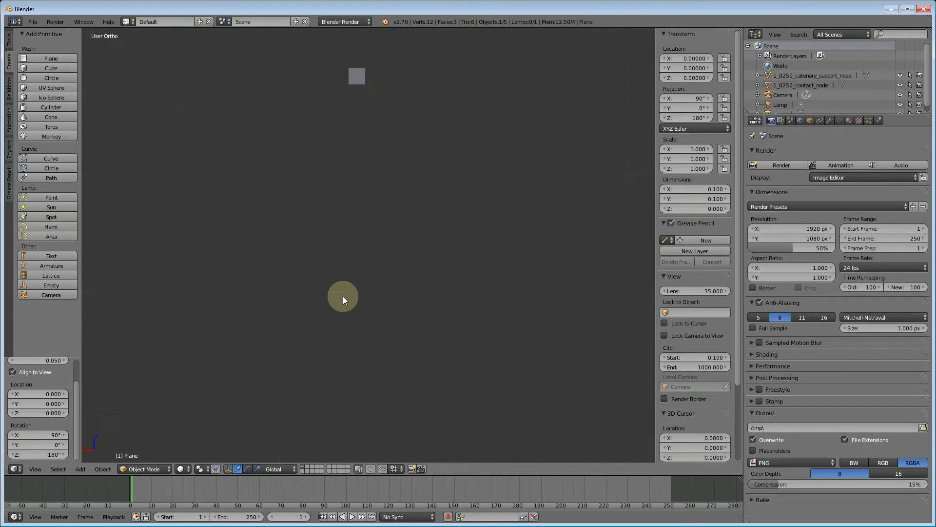
key(Delete)
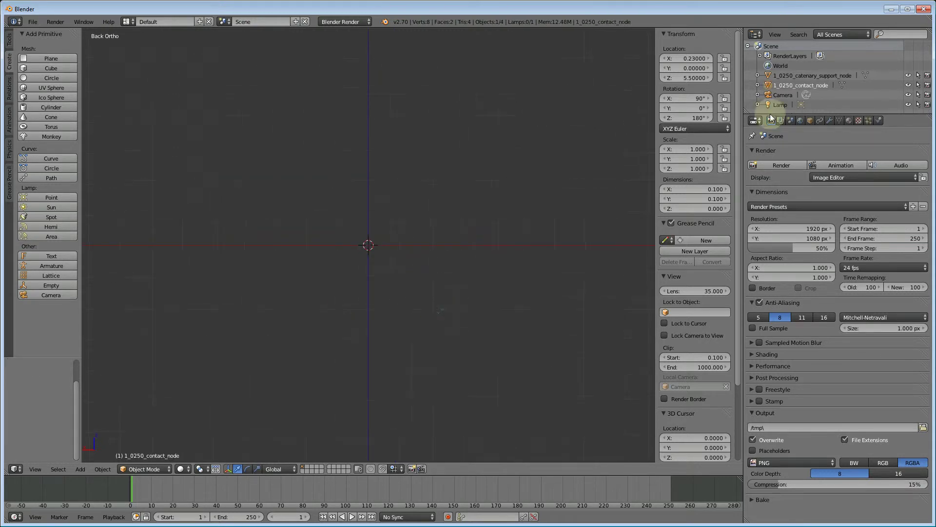
Snap the 3D cursor to the contact node and add a plane there, aligned to the view.
key(KP_Decimal)
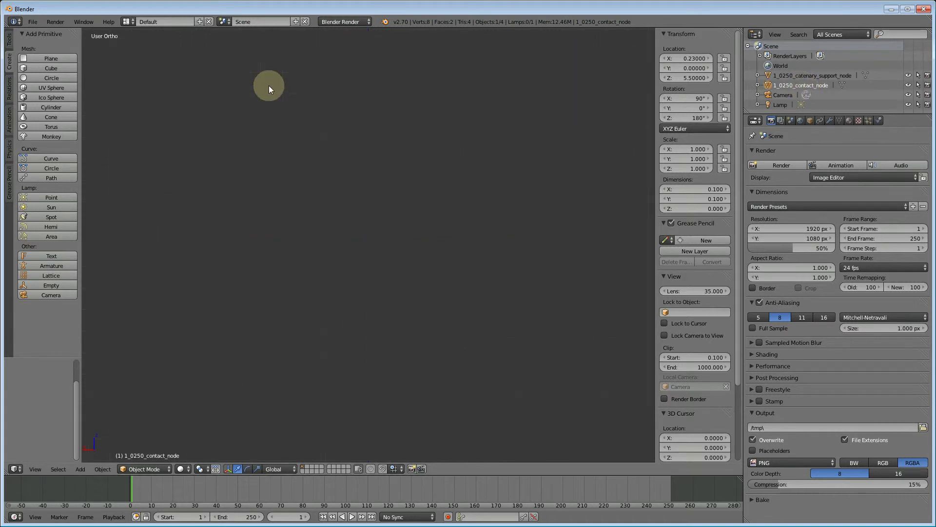
key(shift+s)
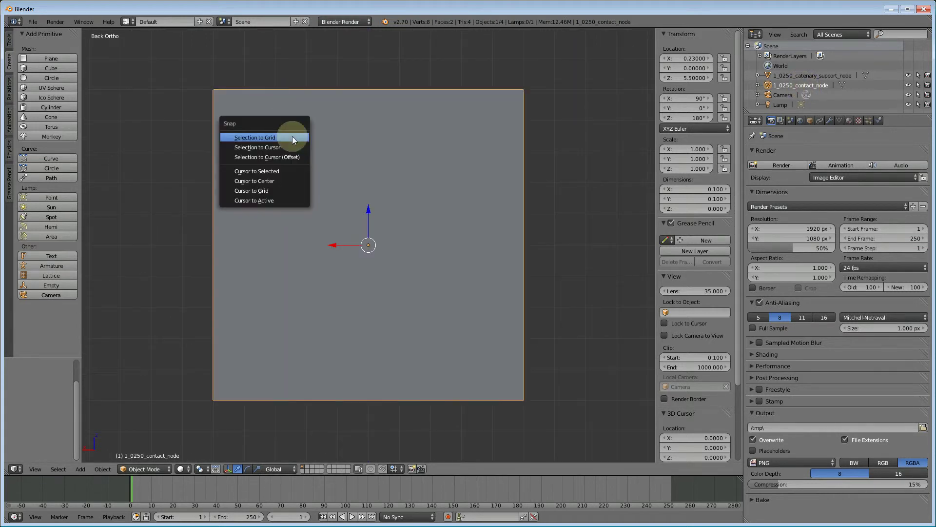
click(281, 172)
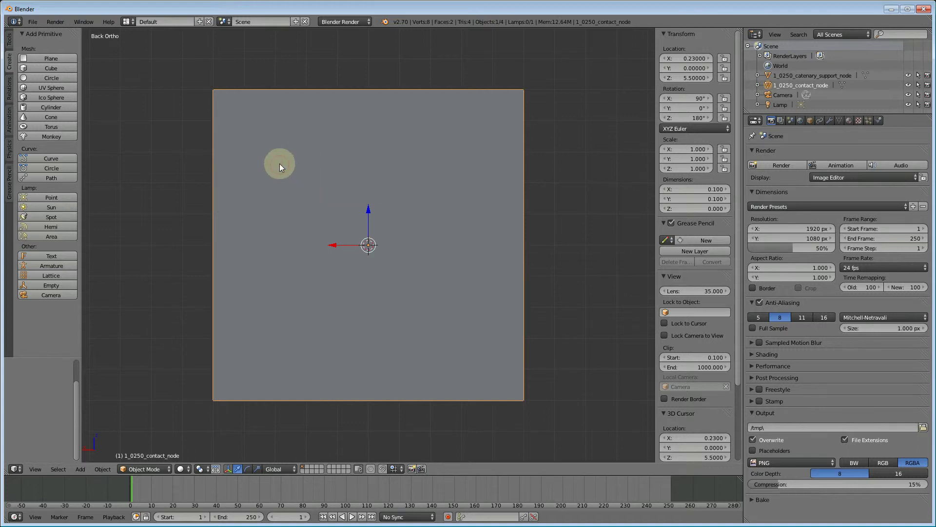
click(52, 60)
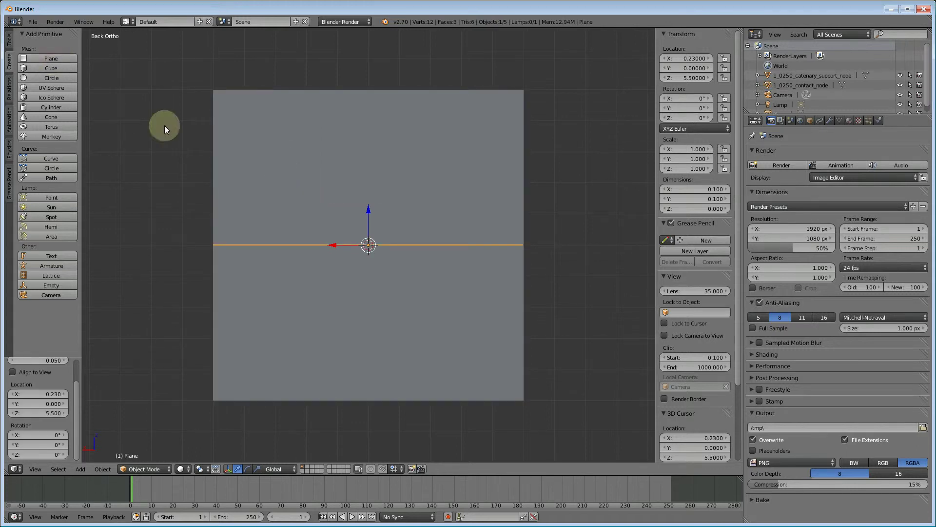
click(12, 372)
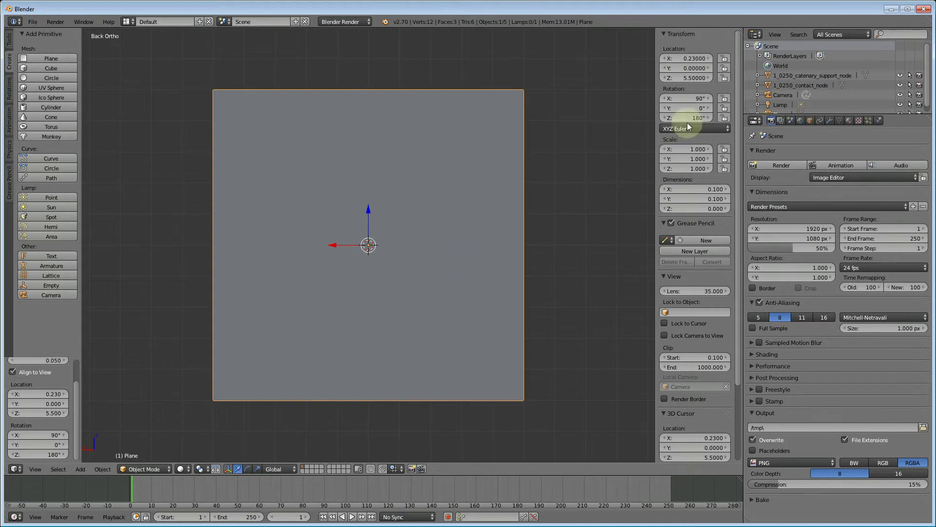
Move the new plane up 0.275 along Z from the contact node.
key(g)
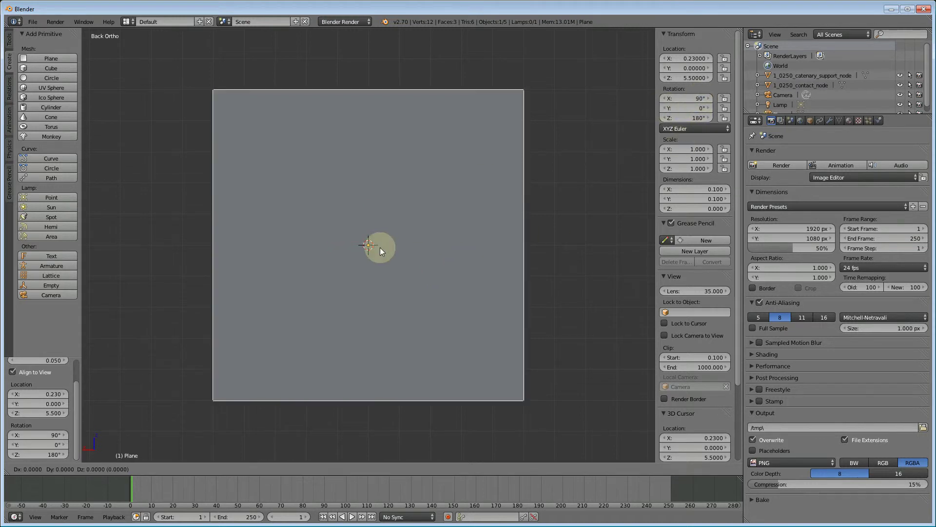
key(z)
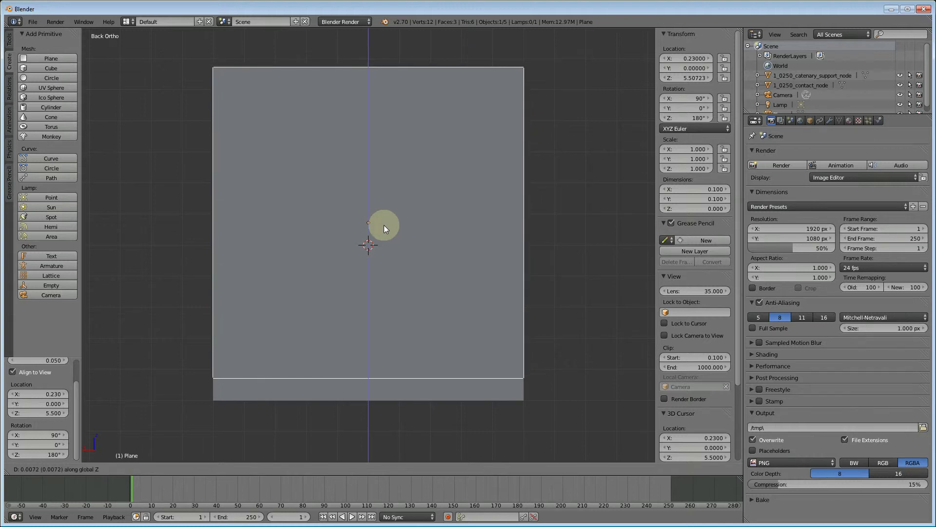
text(0.)
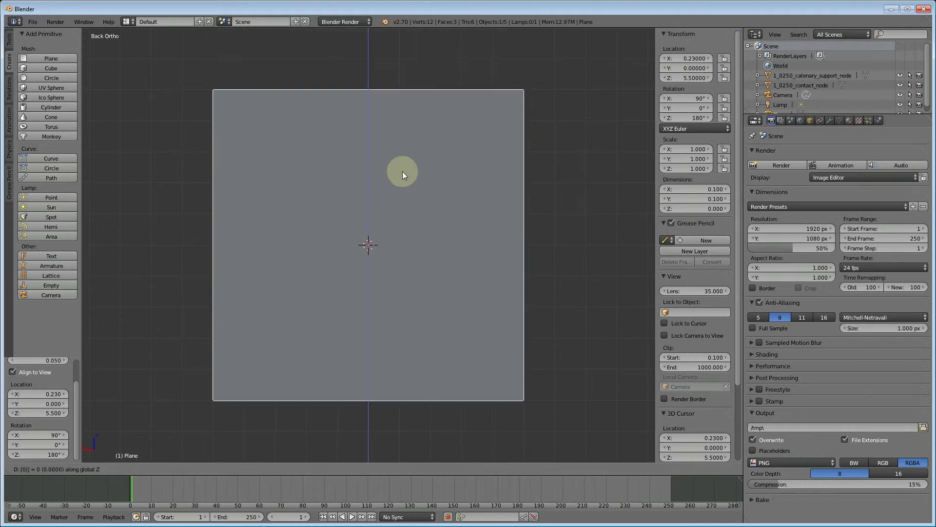
text(275)
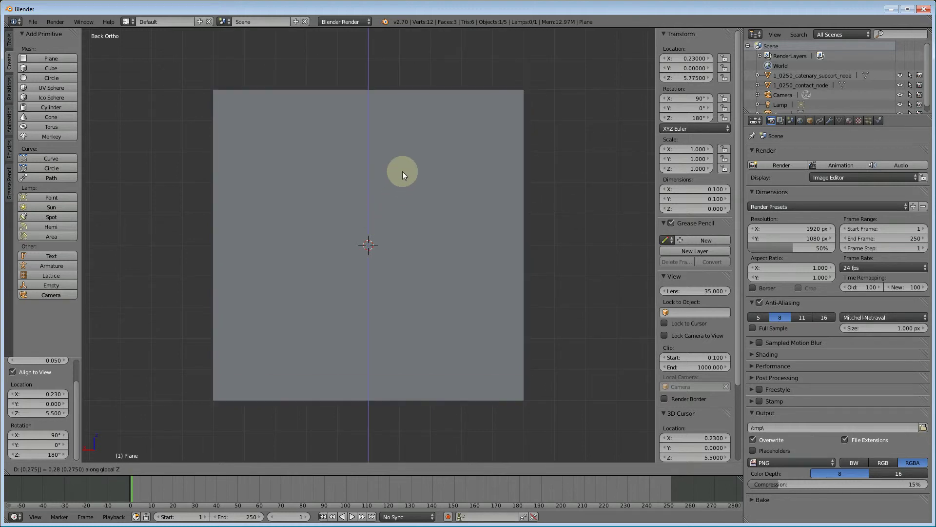
key(Return)
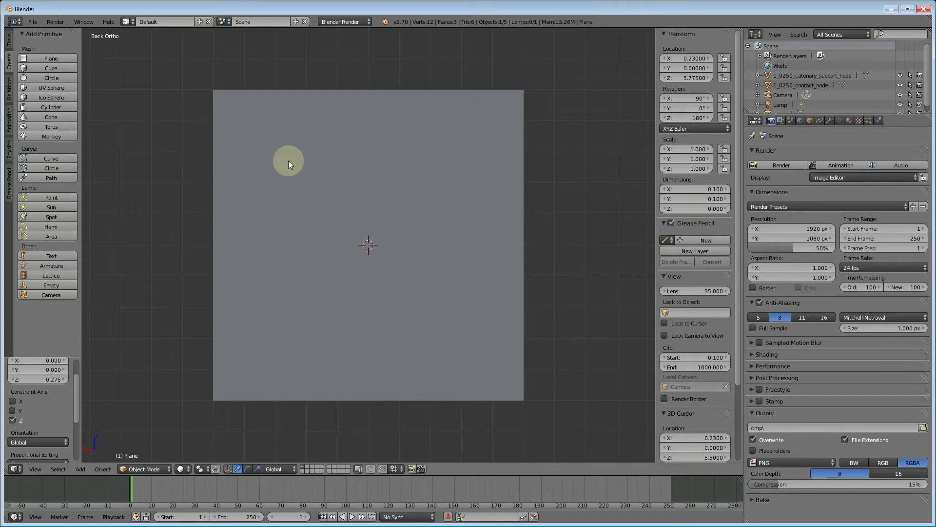
right_click(458, 165)
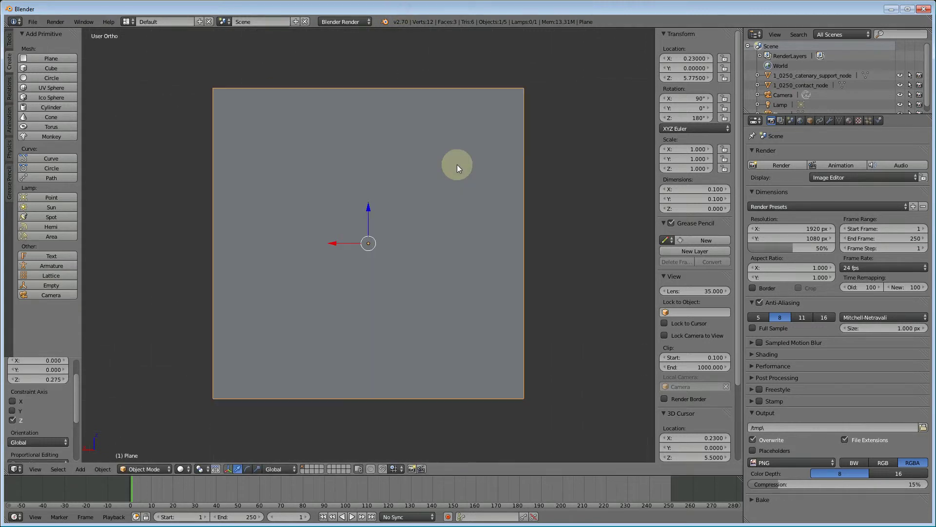
scroll(492, 224, down, 9)
scroll(479, 315, down, 6)
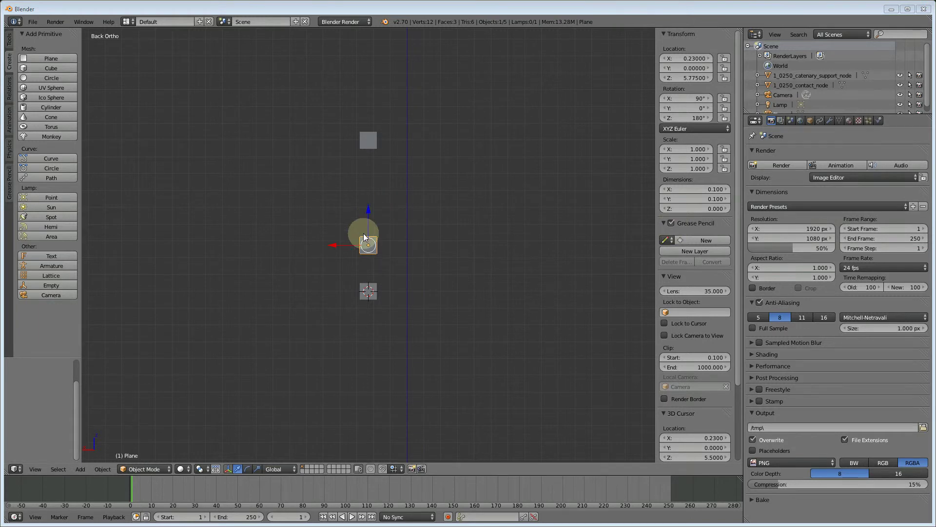
Merge all vertices of the new plane at its center in Edit Mode.
click(508, 5)
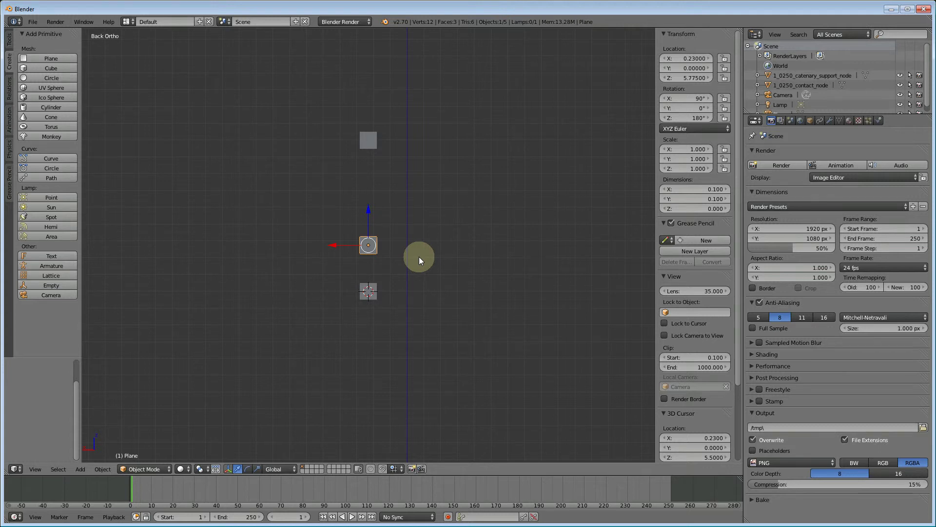
key(Tab)
key(alt+m)
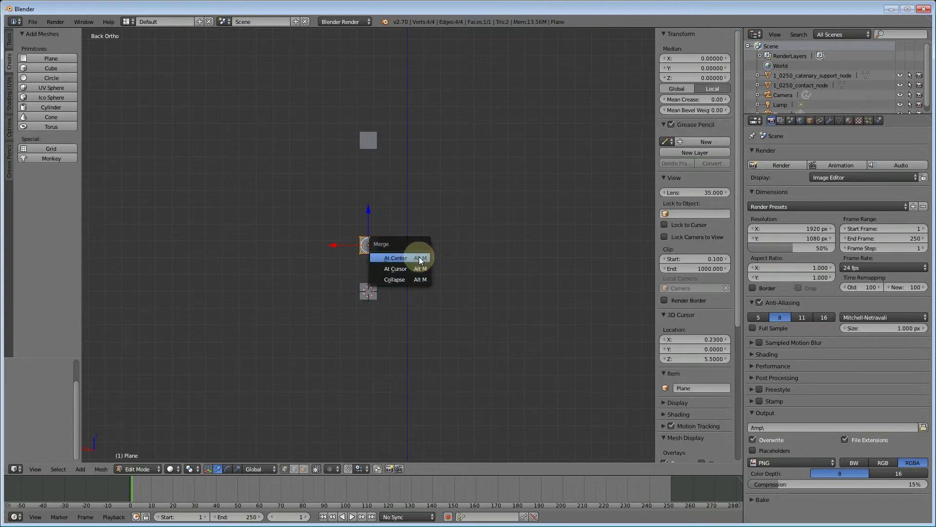
key(alt+m)
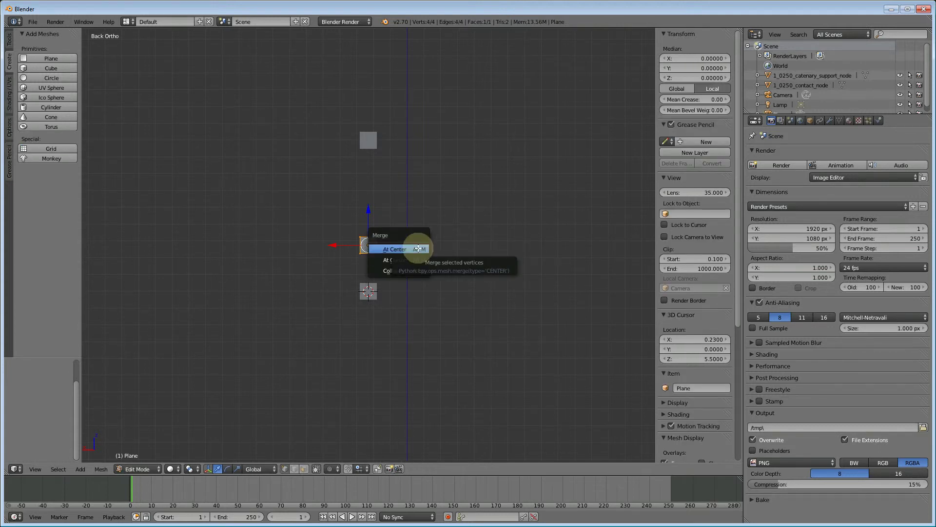
click(390, 249)
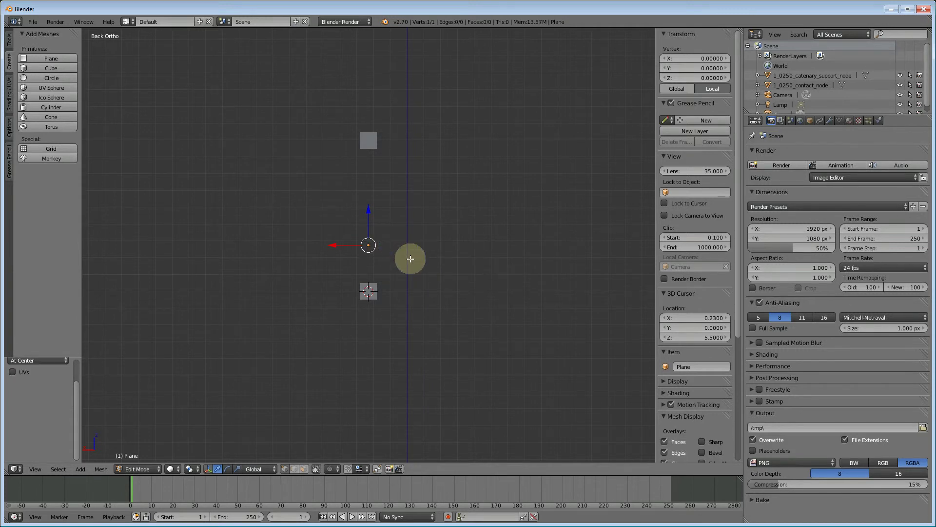
Rename the merged plane object as Marker Vertices.
scroll(919, 80, down, 1)
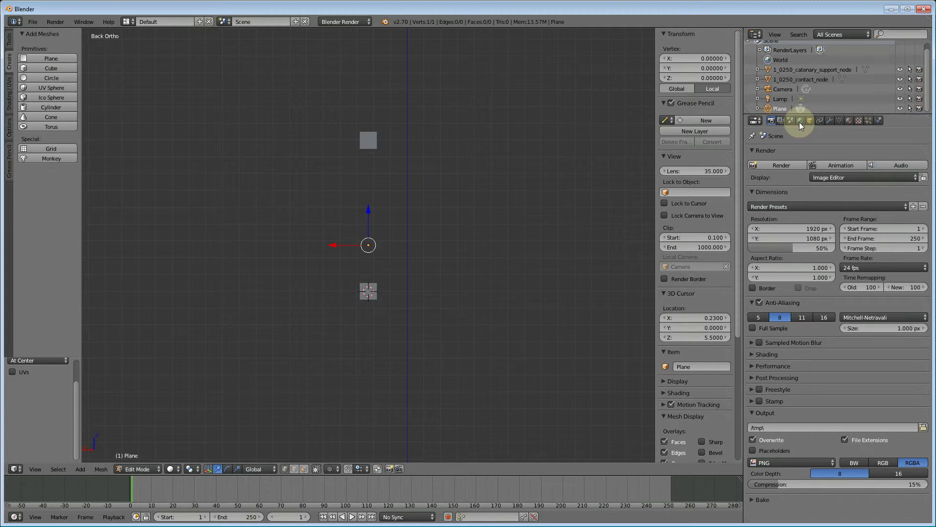
double_click(781, 108)
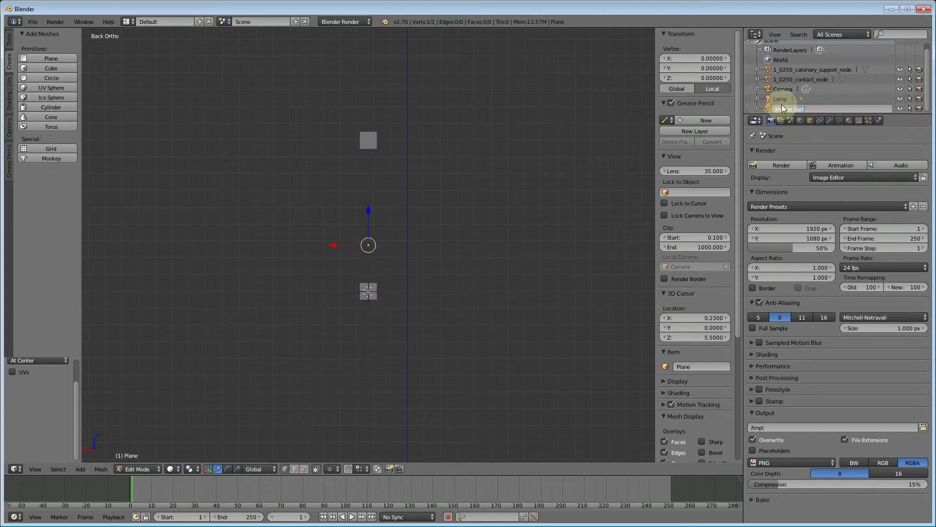
key(Return)
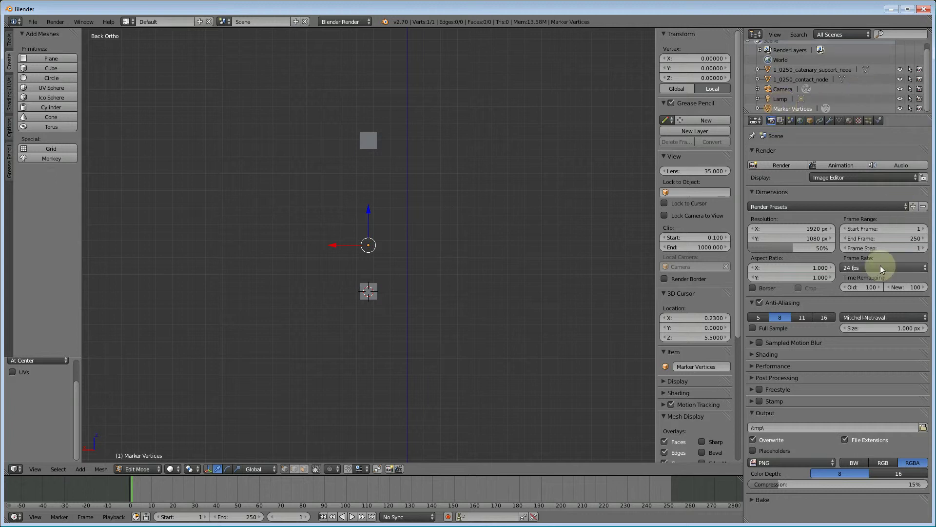
Check the OLE5.jpg overhead line drawing, and extrude the marker vertex by -1.175 along the global X axis in Blender.
key(alt+Tab)
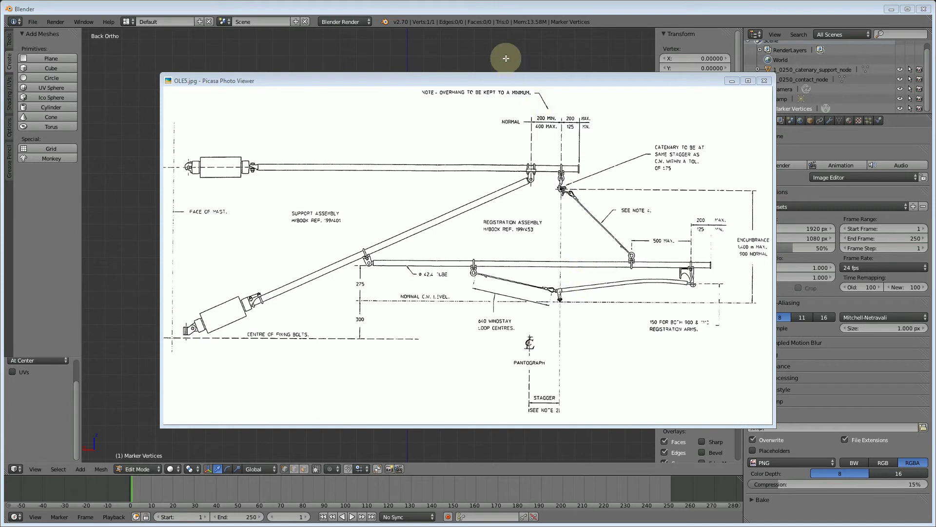
click(508, 8)
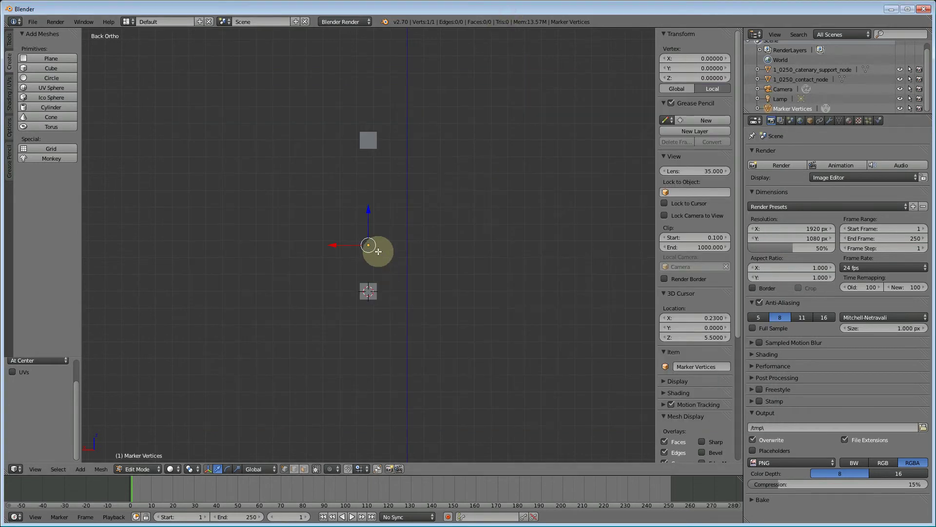
key(e)
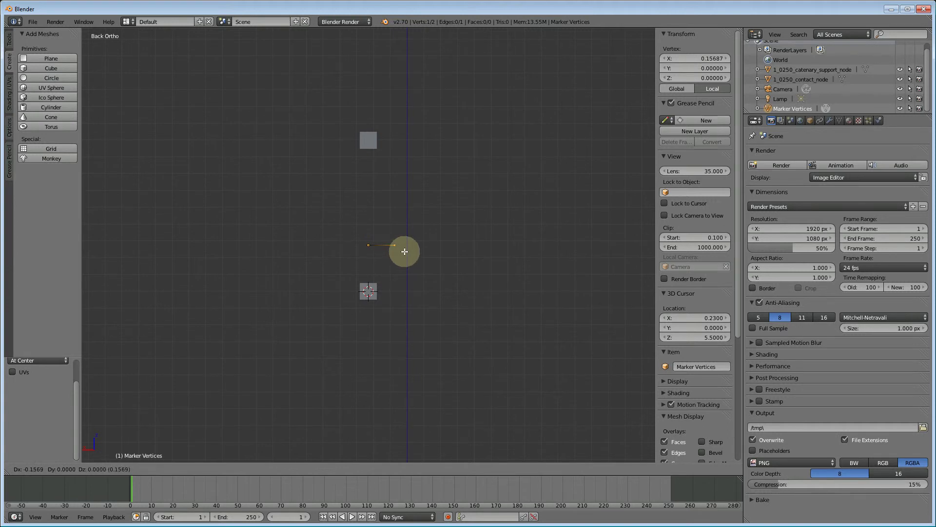
key(x)
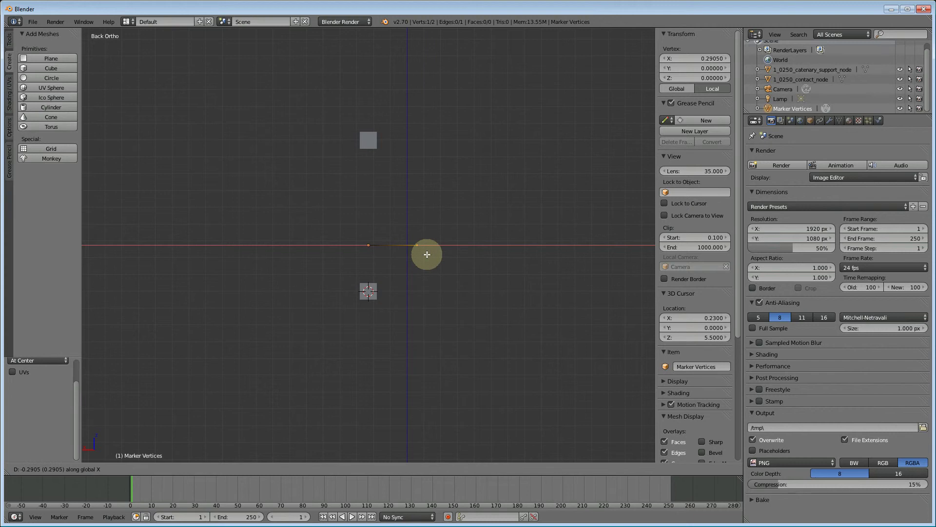
text(1.175)
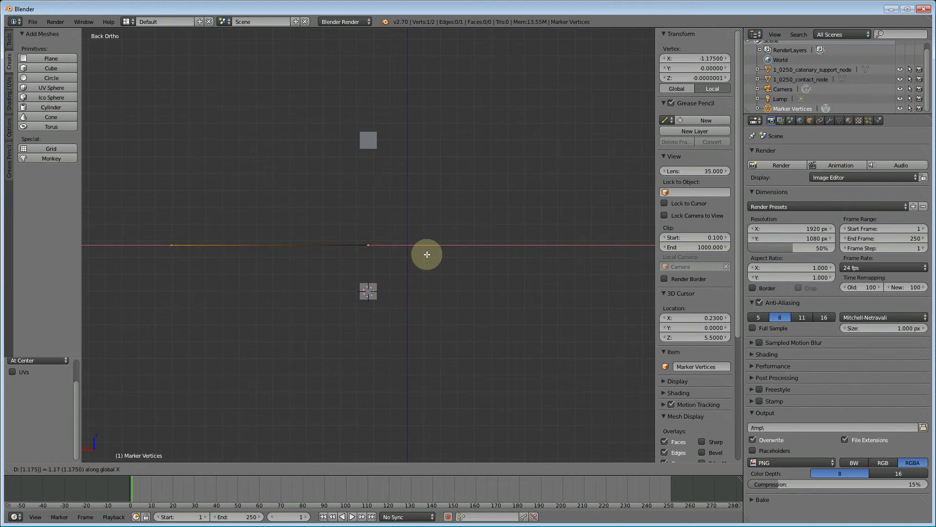
key(minus)
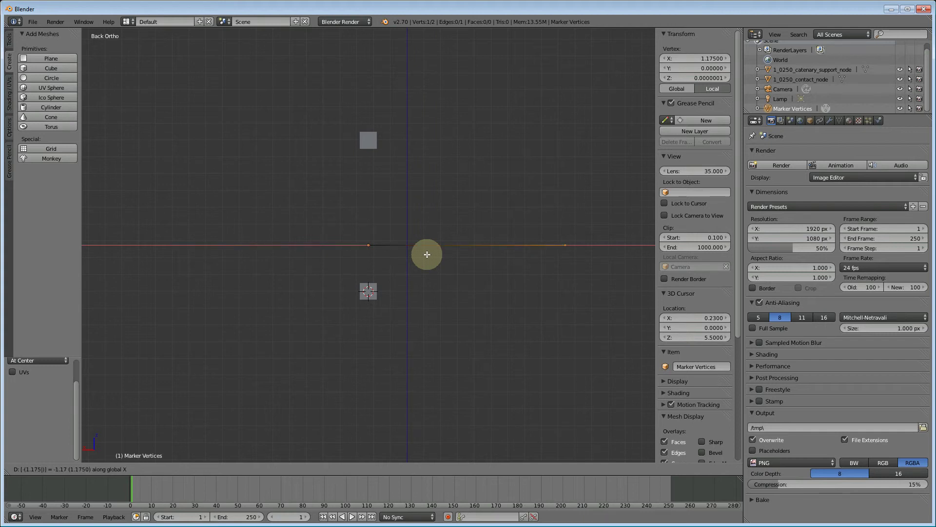
key(Return)
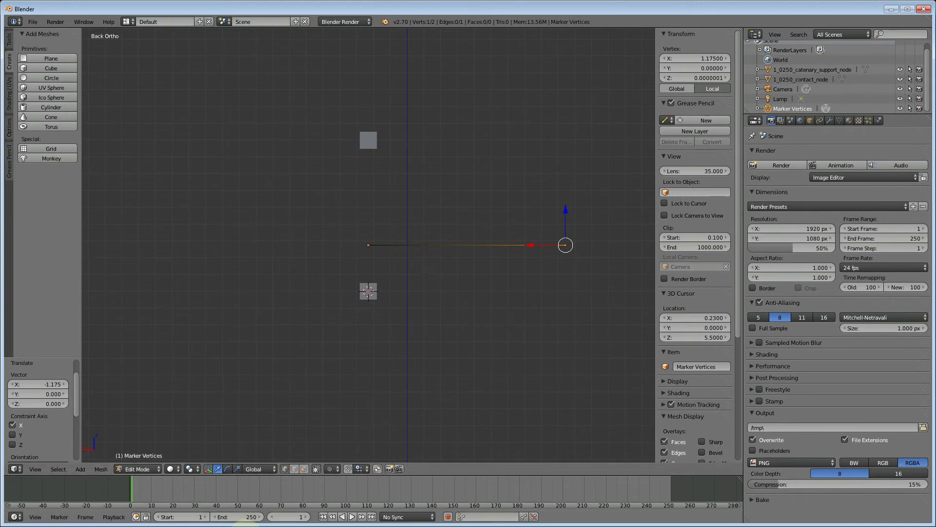
Switch to the OLE5.jpg drawing in Picasa Photo Viewer, and shrink and move its window beside the marker outline for comparison.
click(143, 526)
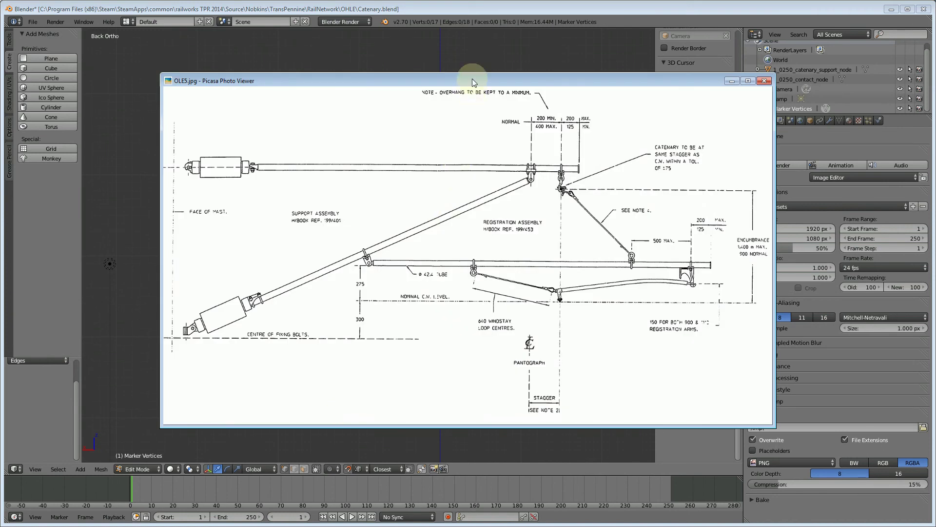
drag(472, 83, 558, 51)
drag(246, 38, 506, 130)
drag(649, 136, 681, 35)
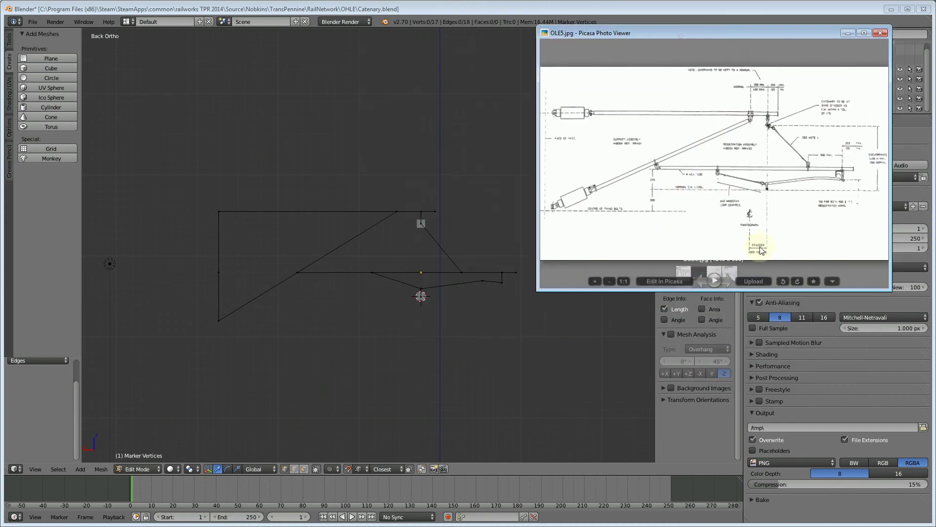